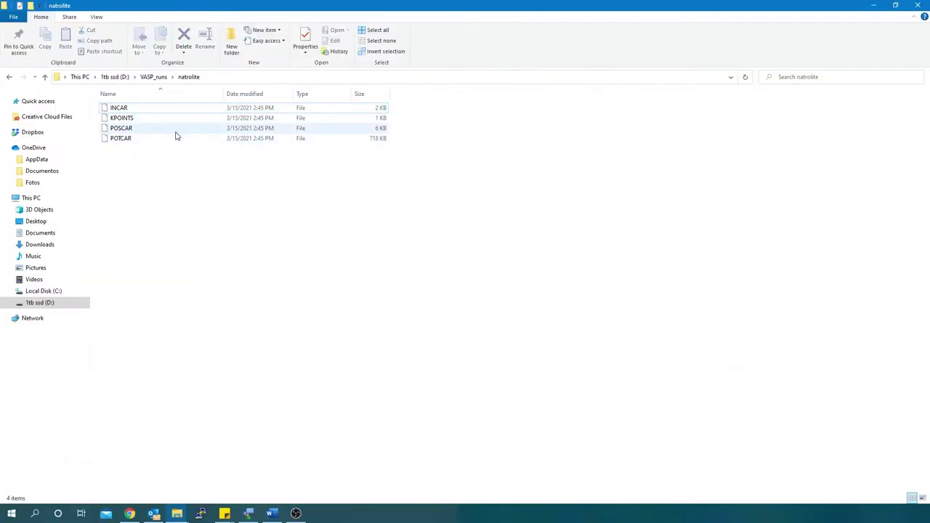
- Open the natrolite POSCAR and scroll through its element counts and atomic coordinates
double_click(207, 129)
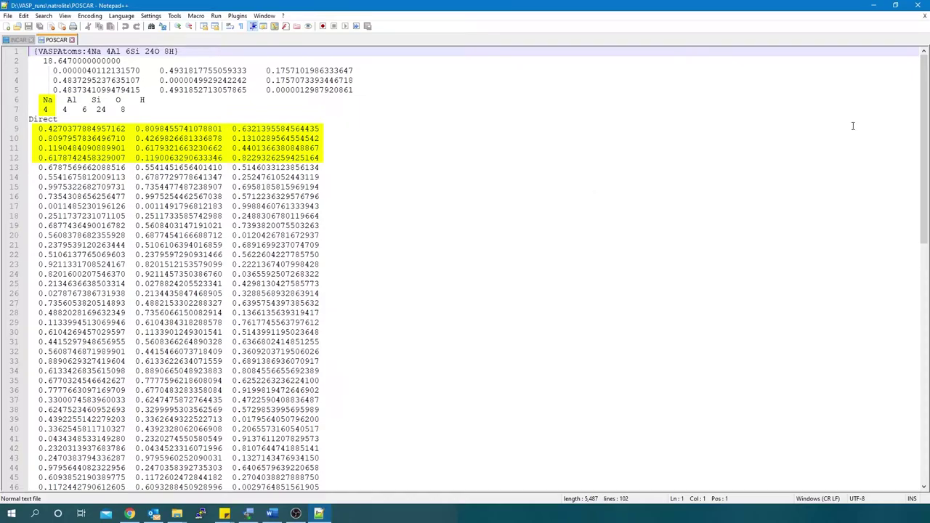
drag(923, 154, 911, 65)
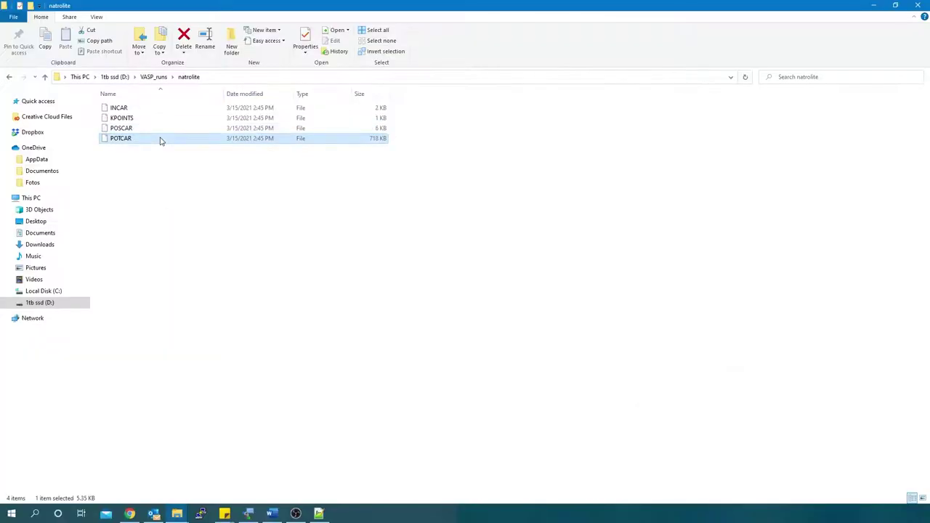
- Open POTCAR and check its Na, Al, O and H dataset headers
double_click(160, 138)
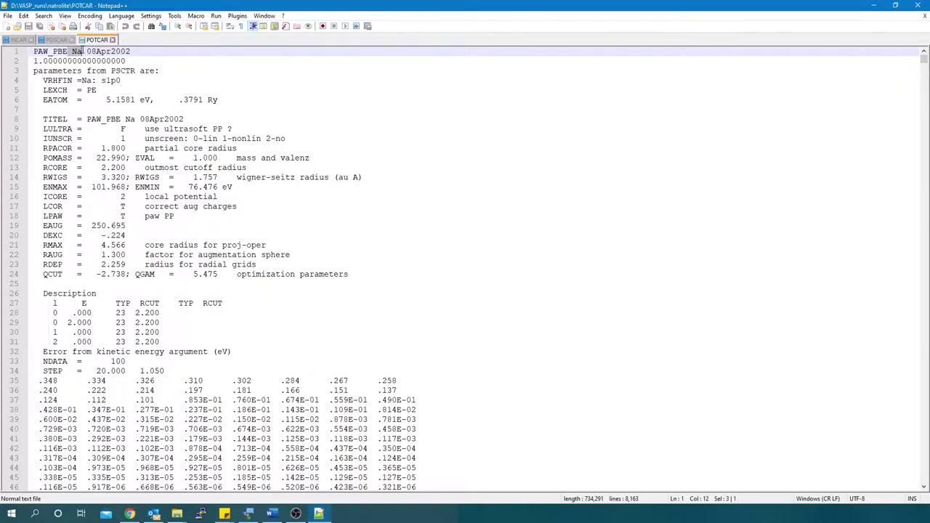
scroll(581, 197, down, 20)
scroll(581, 198, down, 20)
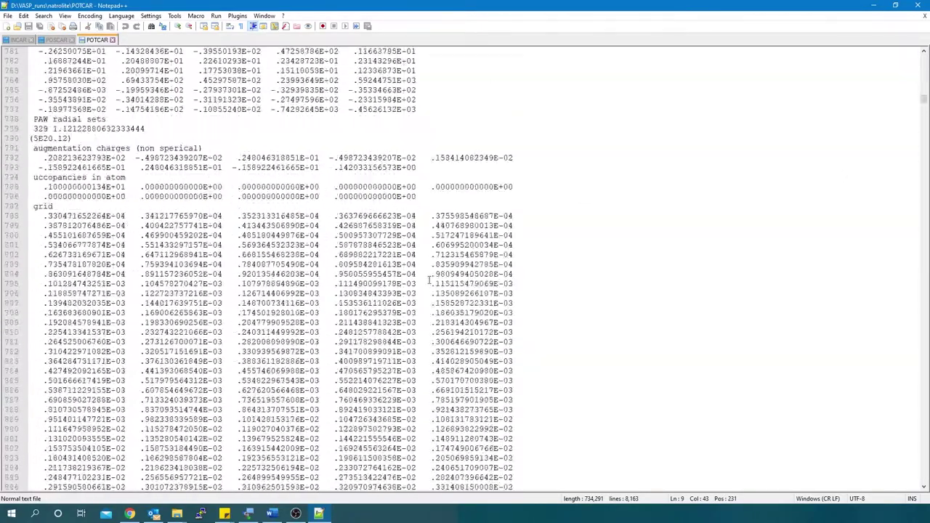
drag(923, 103, 924, 141)
double_click(72, 99)
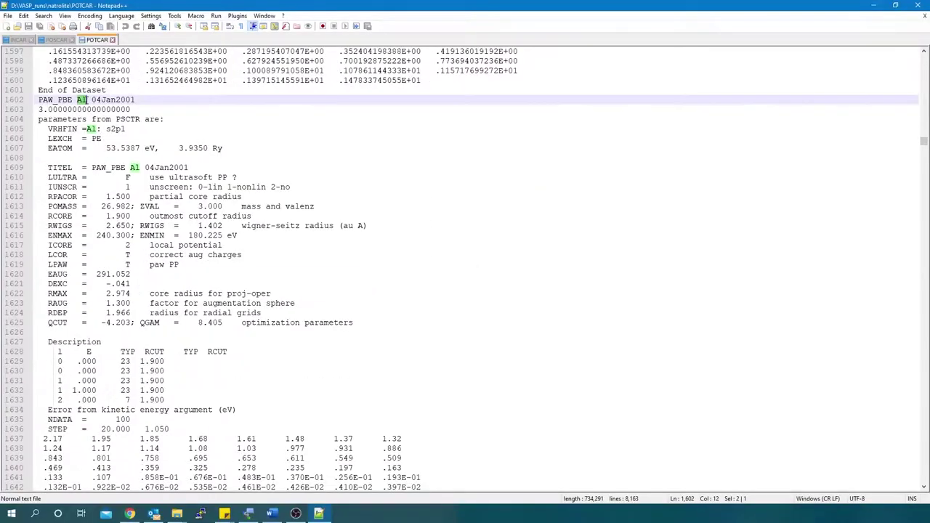
click(477, 191)
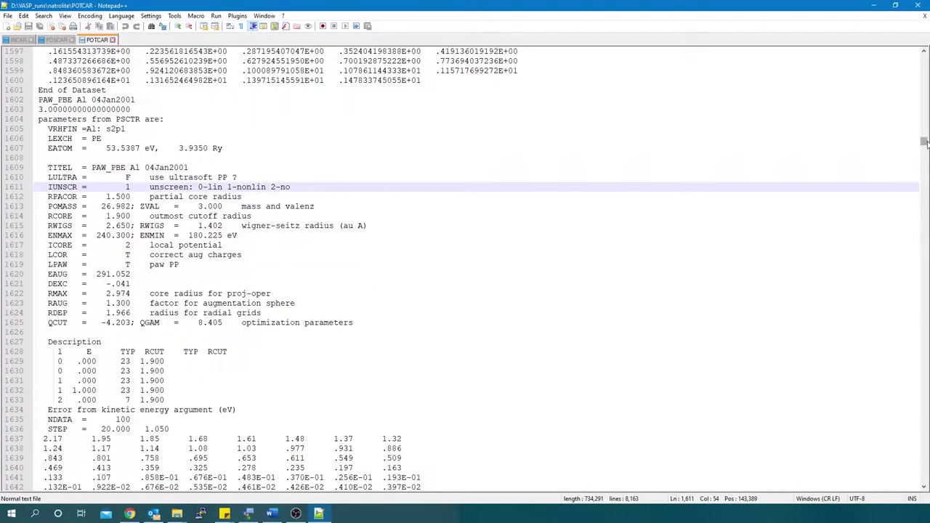
drag(923, 141, 923, 324)
scroll(75, 158, up, 4)
double_click(81, 167)
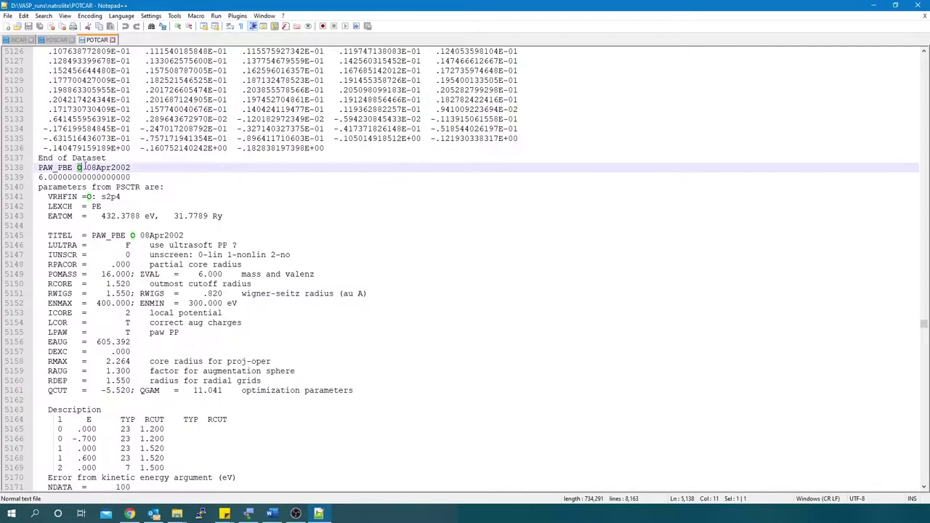
drag(923, 324, 923, 404)
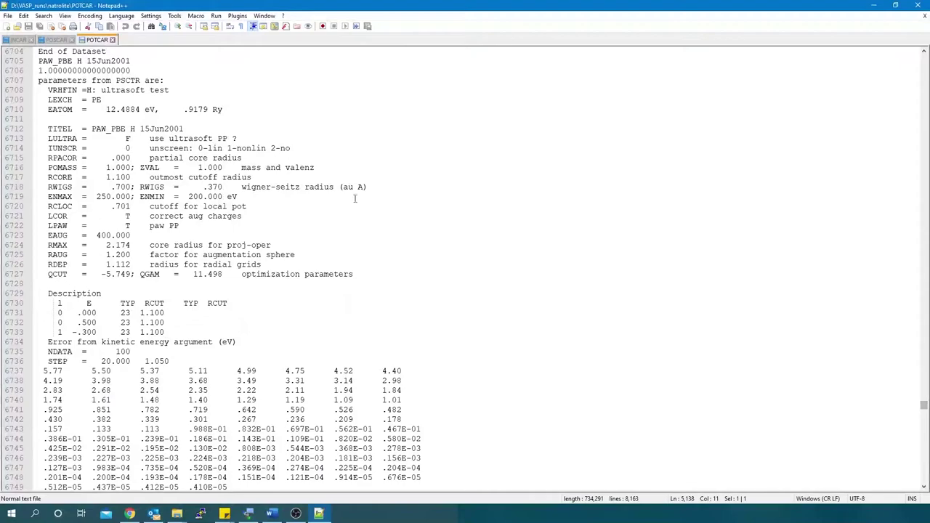
click(78, 61)
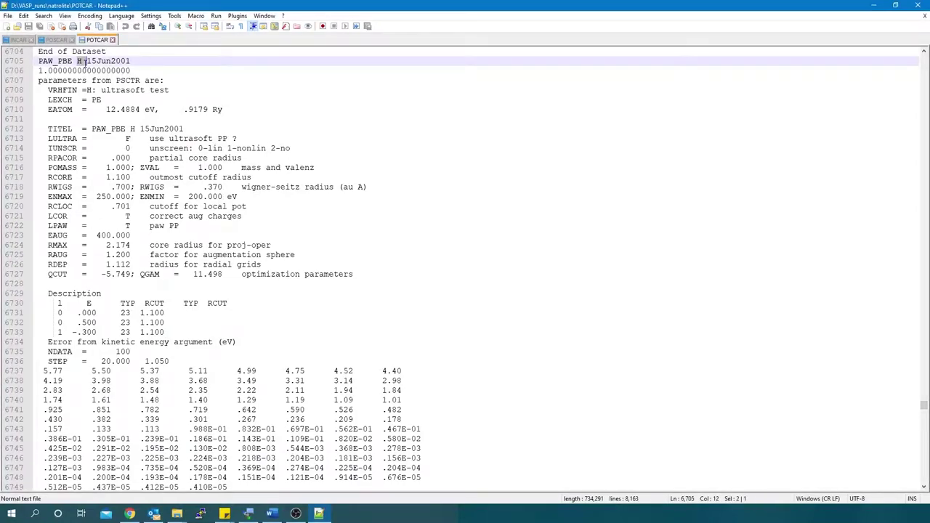
click(479, 245)
- Bring up the VASP wiki's recommended PAW potentials table with ENMAX cutoffs
click(874, 5)
click(184, 170)
drag(922, 58, 923, 71)
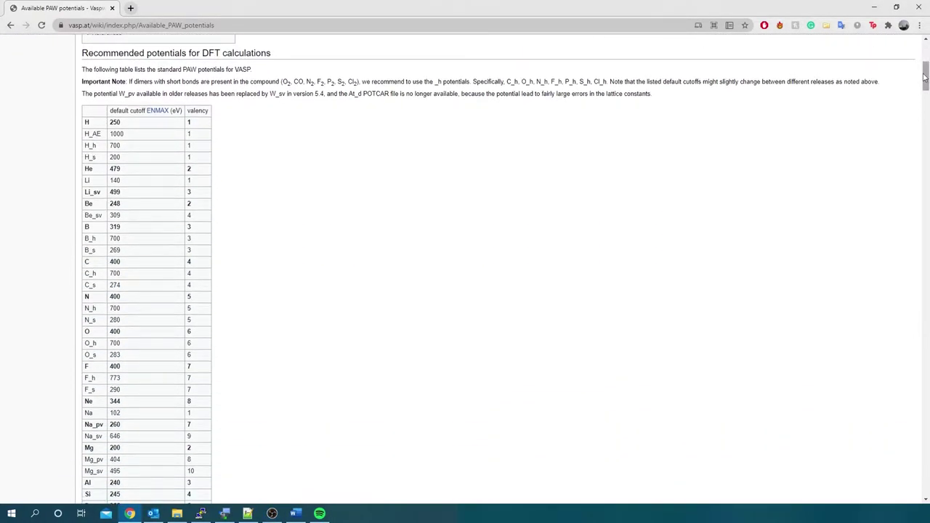
scroll(716, 264, down, 20)
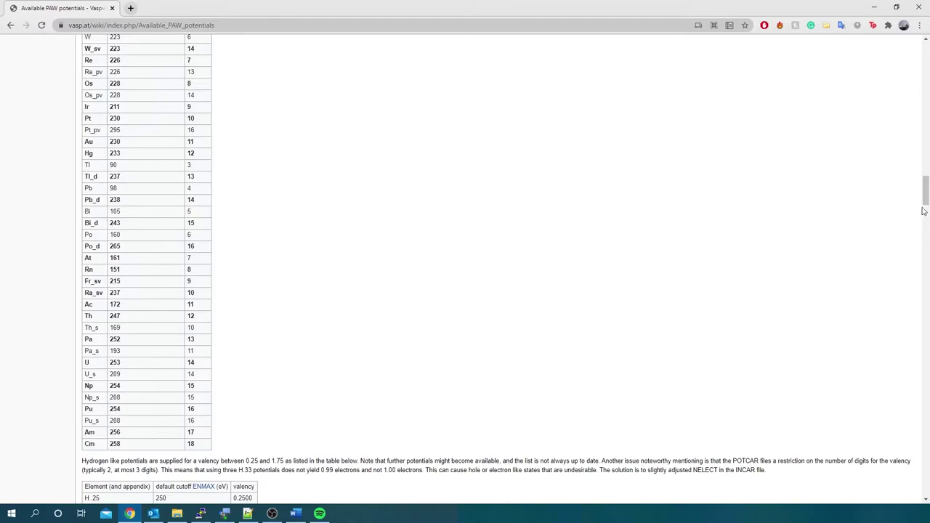
- Browse the recommended_PAW element potential folders on the cluster in WinSCP
drag(926, 193, 925, 54)
click(873, 7)
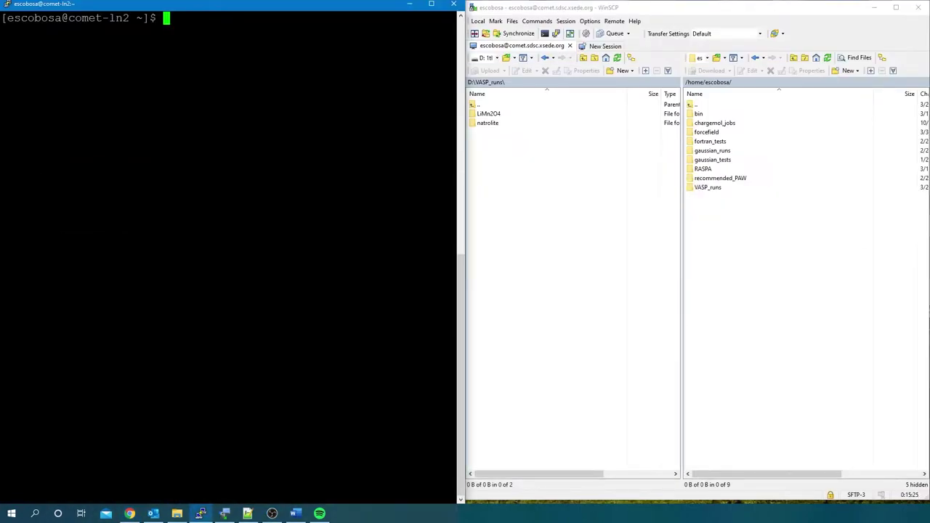
double_click(756, 178)
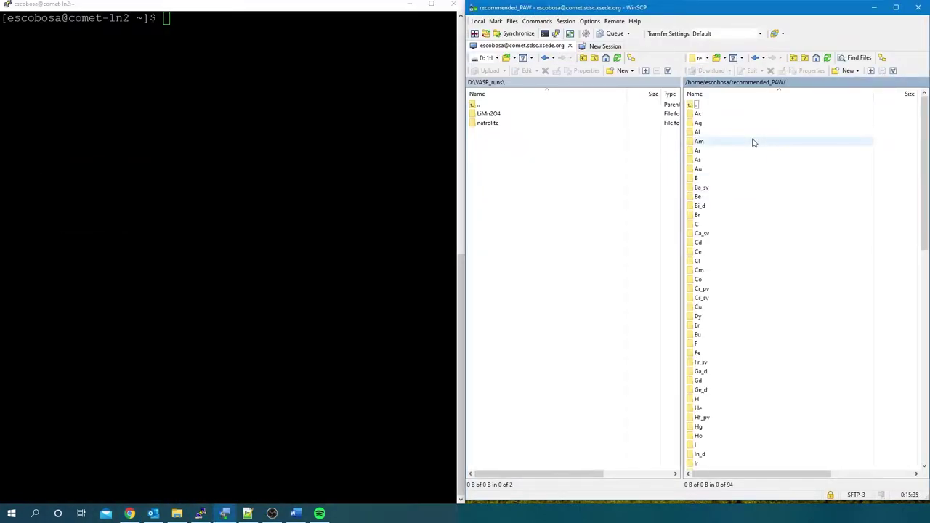
click(755, 233)
click(770, 334)
scroll(768, 335, down, 7)
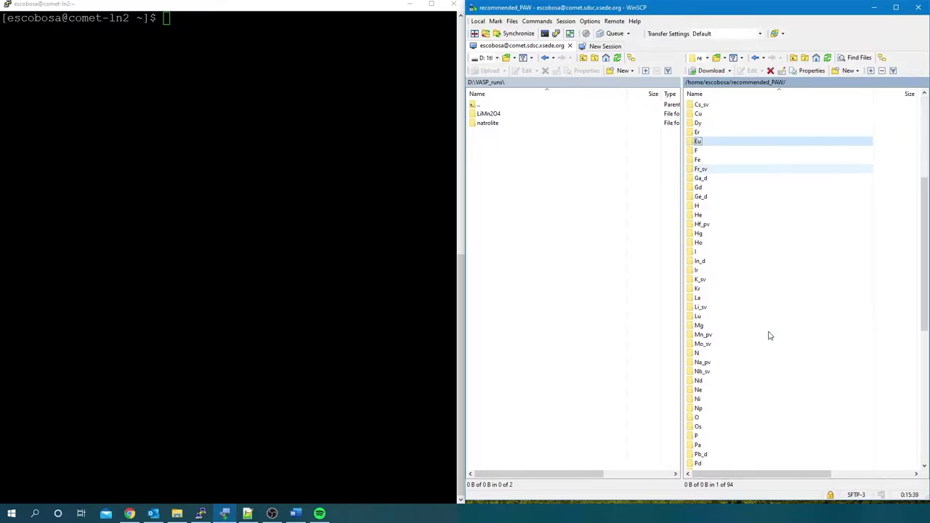
scroll(770, 331, up, 7)
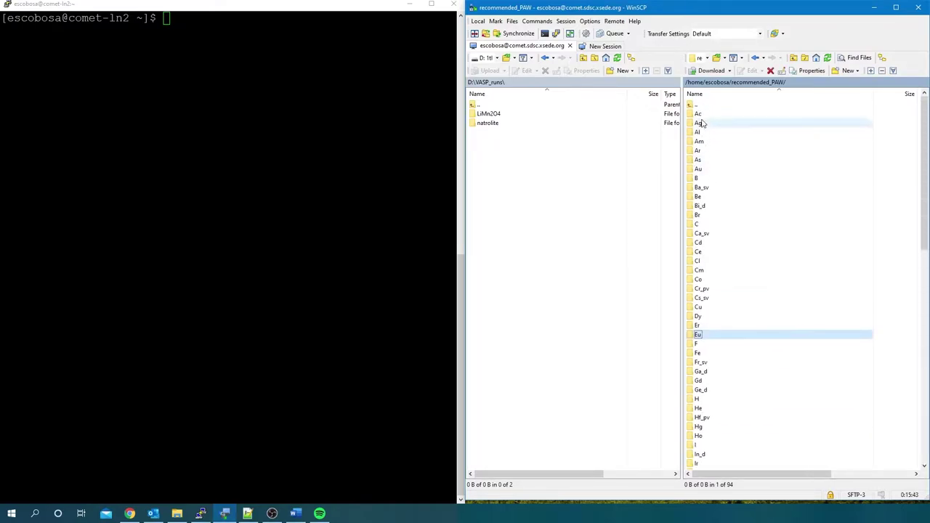
double_click(696, 105)
- Concatenate the Na_pv, Al, Si, O and H POTCARs into a new POTCAR with cat
key(alt+Tab)
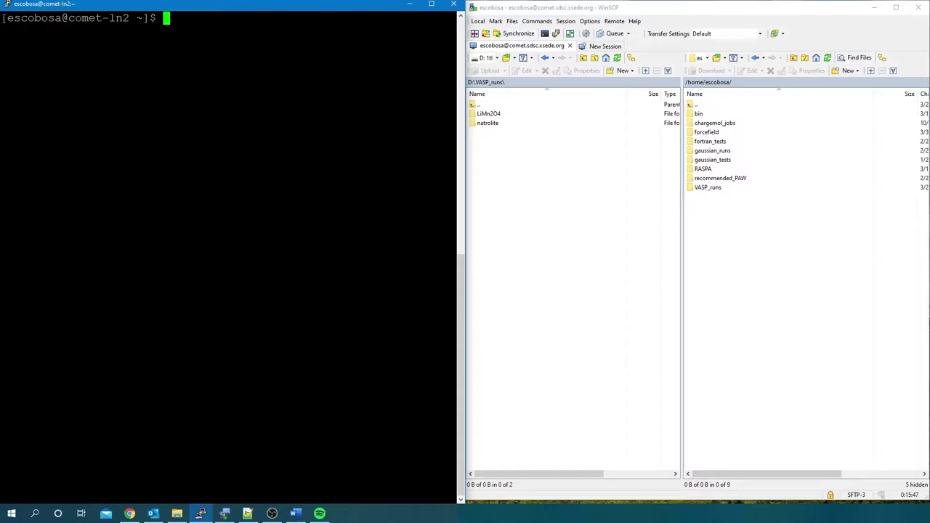
text(cat ~/rec)
key(Tab)
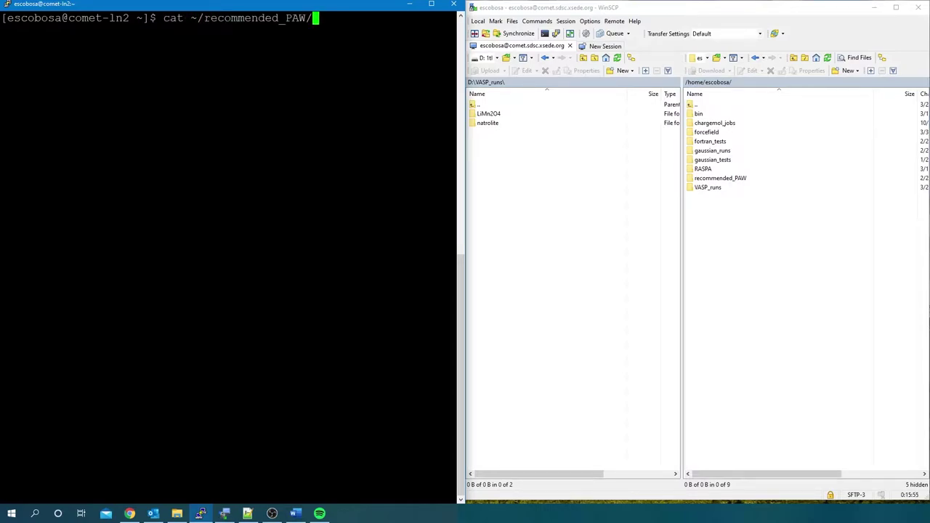
text(Na_pv/POTCAR ~/rec)
key(Tab)
text(Al/P)
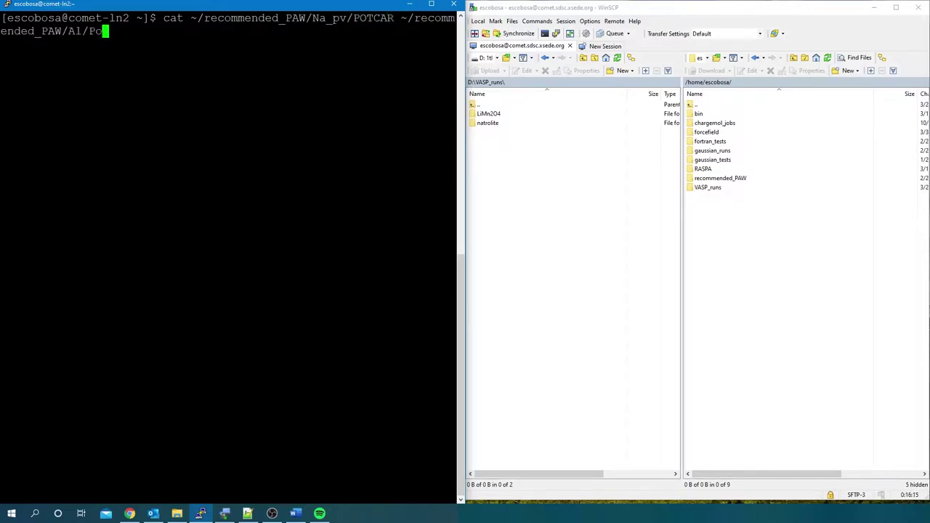
key(Tab)
text(~/re)
key(Tab)
text(Si/P)
key(Tab)
text(~/re)
key(Tab)
text(O/P)
key(Tab)
text(~/re)
key(Tab)
text(H)
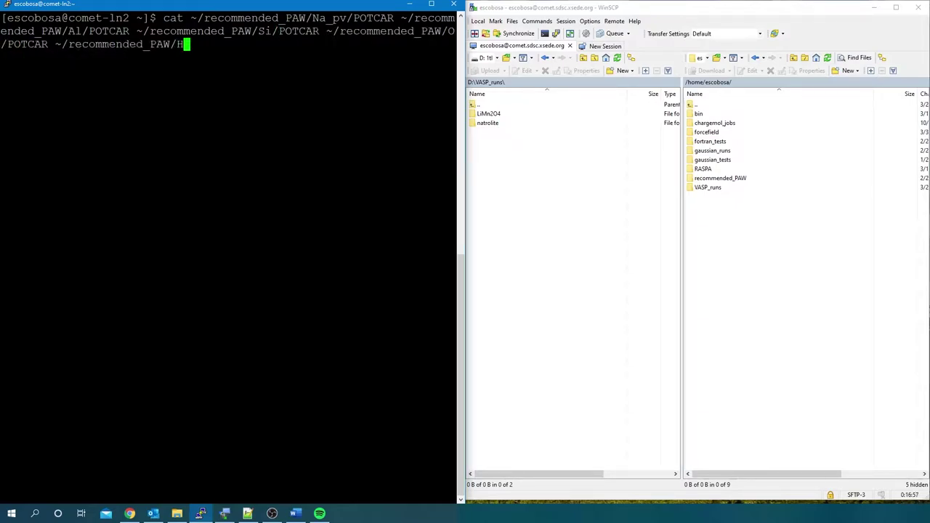
text(/P)
key(Tab)
text(> POTCAR)
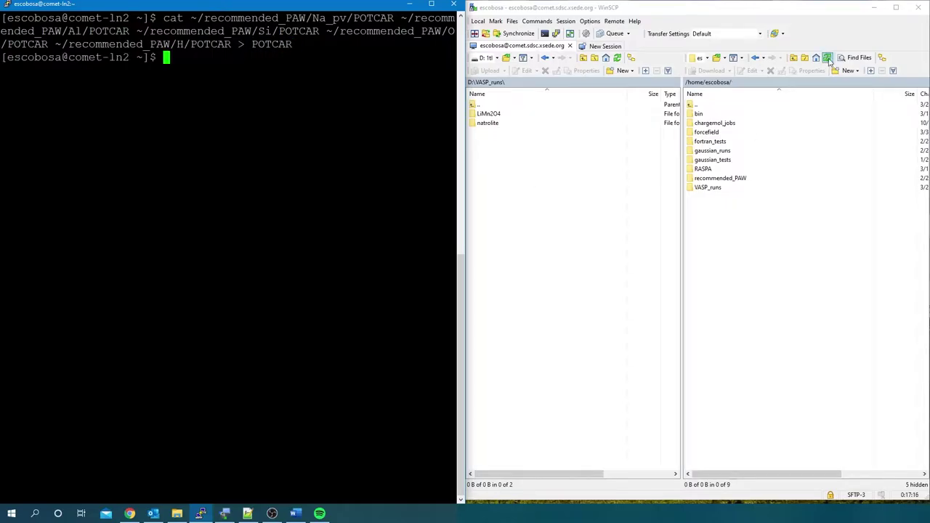
key(Return)
click(826, 57)
- View the combined POTCAR in WinSCP's editor, checking the H dataset header
double_click(704, 197)
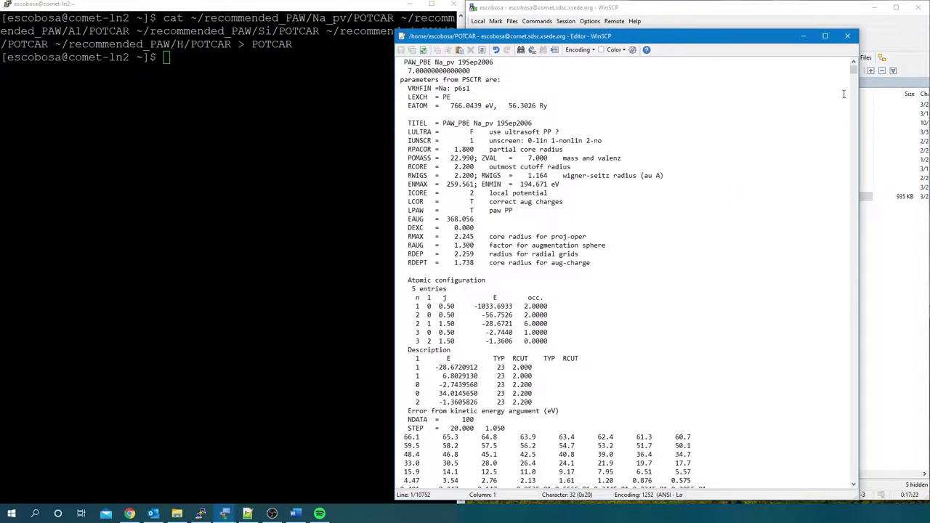
drag(854, 67, 853, 417)
click(443, 212)
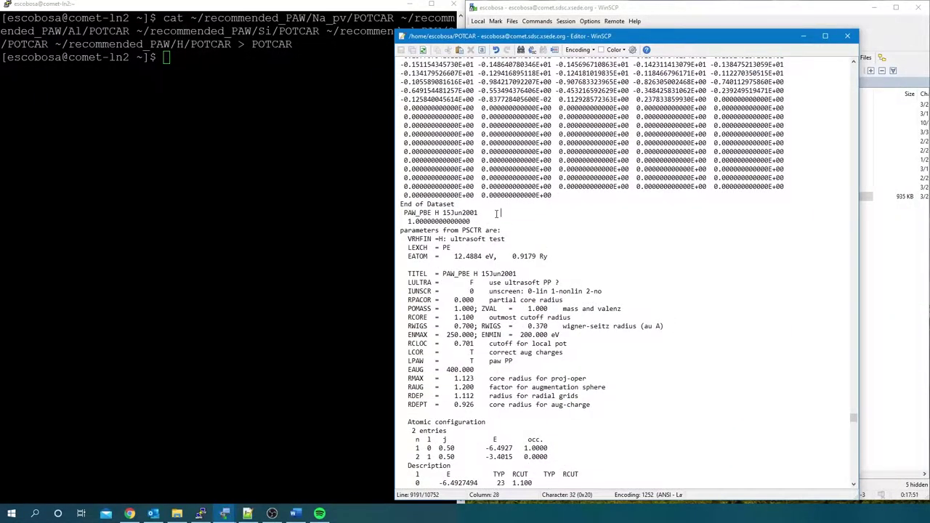
drag(484, 213, 408, 213)
key(Escape)
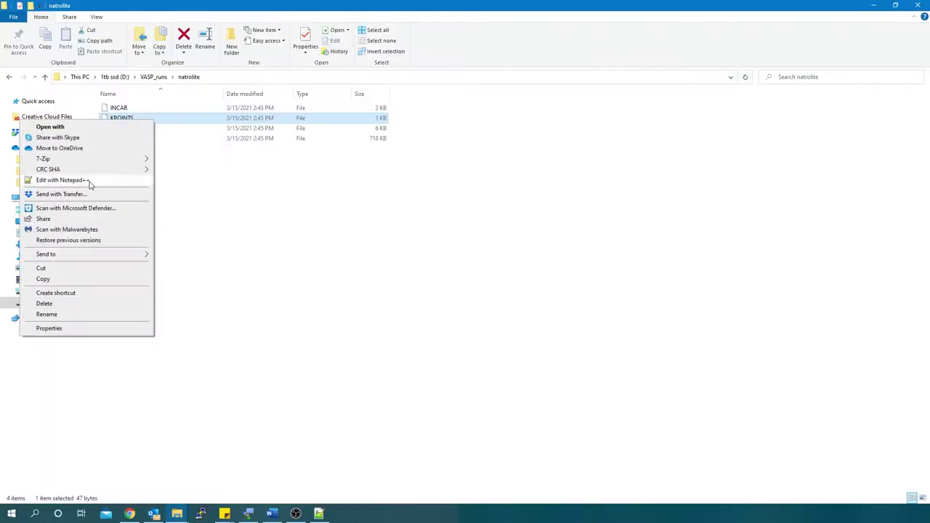
- Open the natrolite KPOINTS in Notepad++ and replace Monkhorst-Pack with Gamma
click(90, 180)
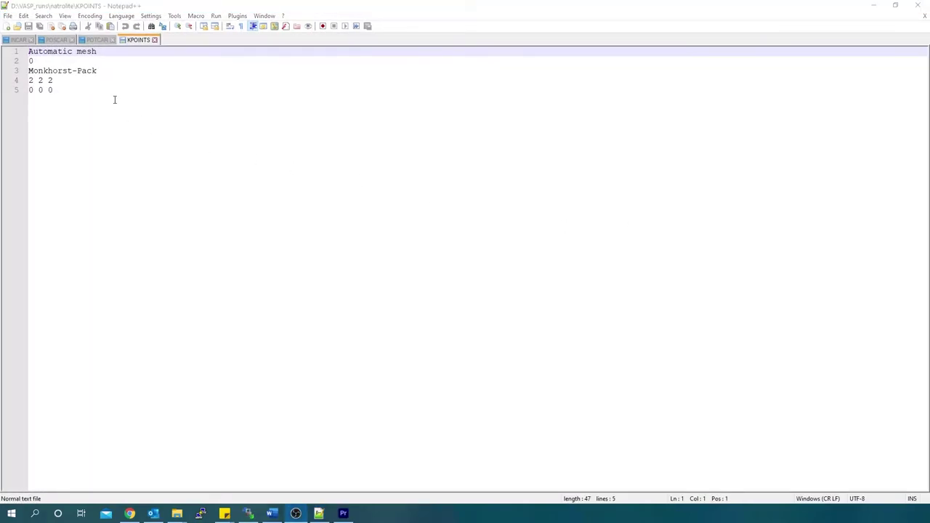
drag(101, 71, 22, 71)
text(Gamm)
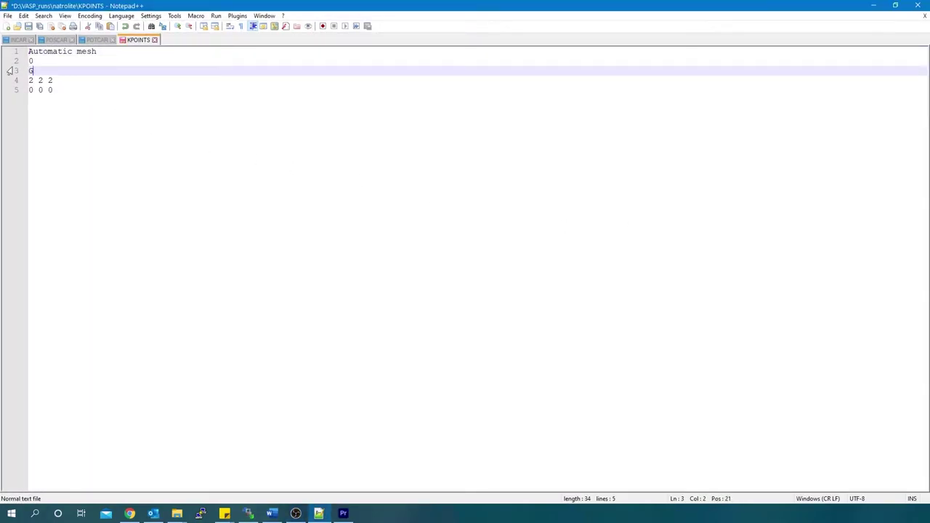
text(a)
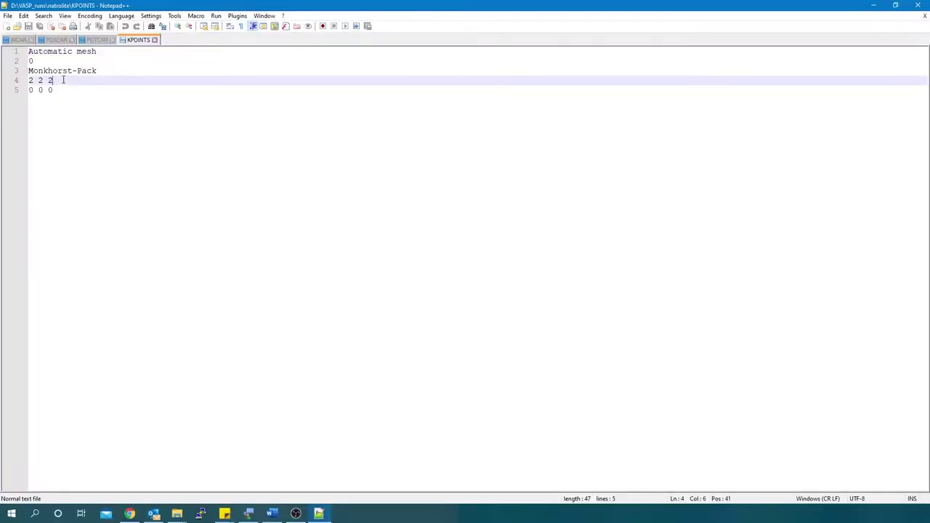
- Copy the three POSCAR lattice vector lines into a new blank Excel workbook
click(56, 40)
click(358, 91)
drag(358, 90, 2, 72)
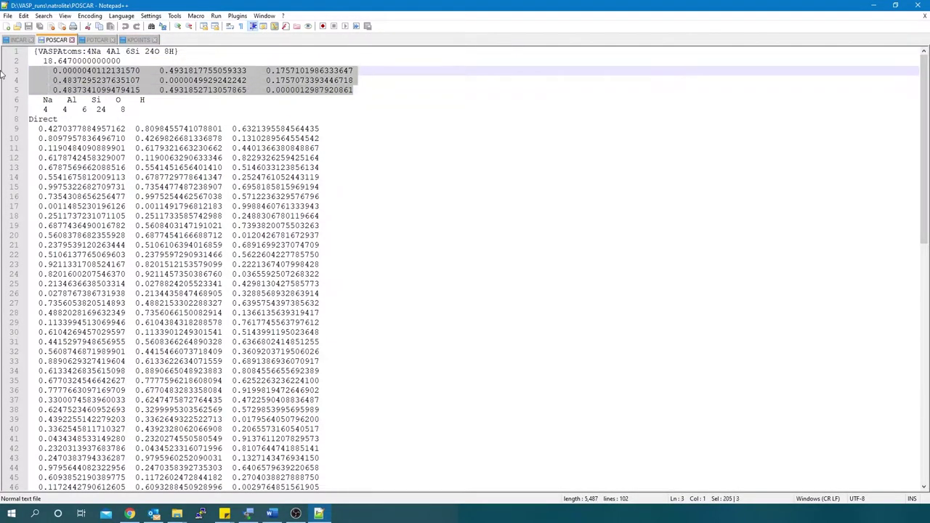
click(40, 513)
text(ex)
key(Return)
click(130, 94)
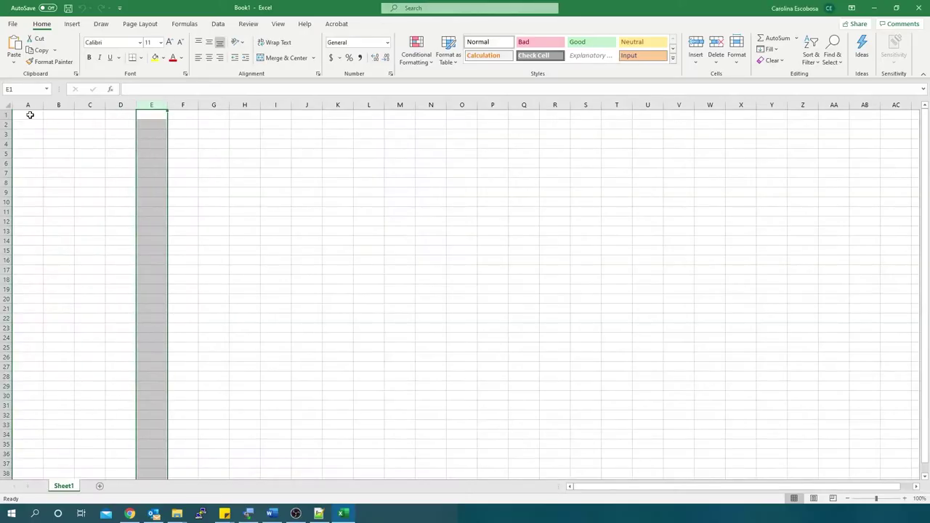
text(0.0000040112131570  0.4931817755059333  0.1757101986333647   0.4837295237635107  0.0000049929242242  0.1757073394446718   0.4837341099479415  0.4931852713057865  0.0000012987920861)
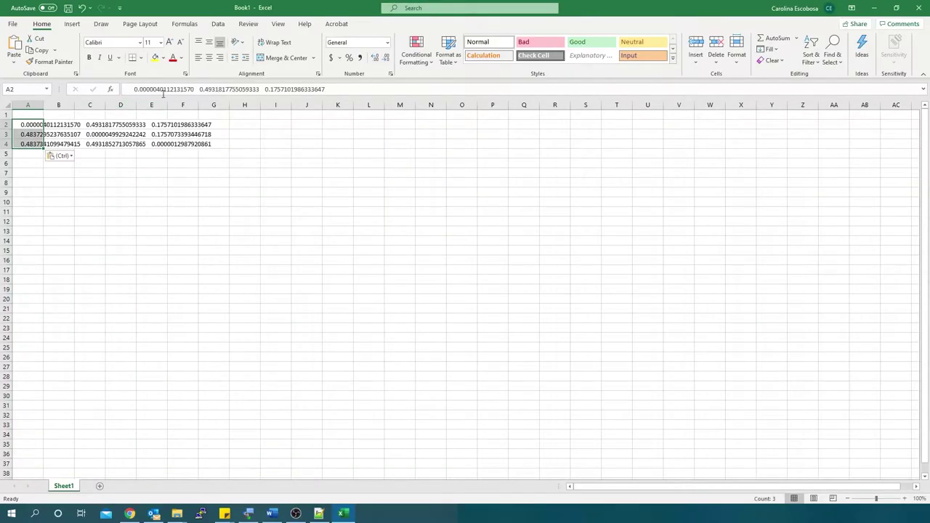
- Split the pasted vectors into columns A–C with Text to Columns and widen them
click(218, 24)
click(488, 61)
click(434, 190)
click(475, 190)
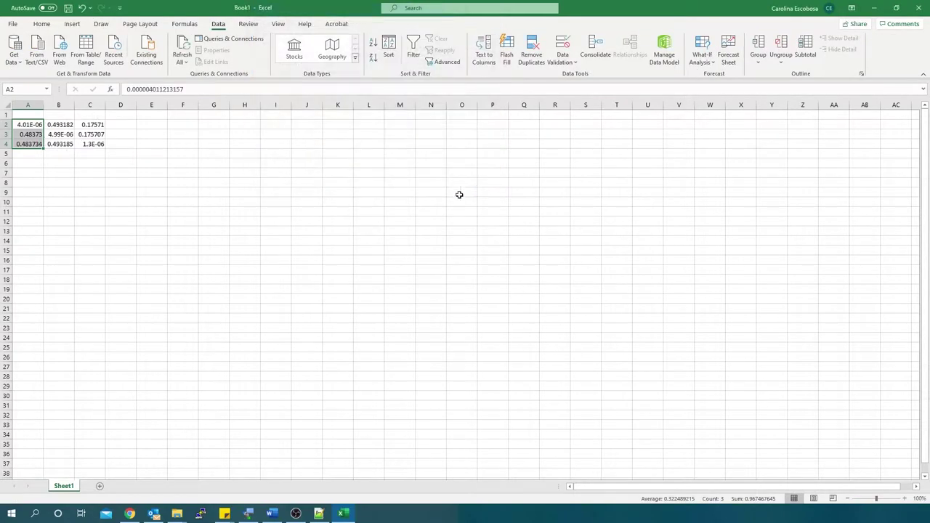
drag(42, 104, 74, 104)
drag(91, 105, 201, 105)
click(105, 163)
- Copy the 18.647 scale factor from line 2 of the POSCAR
click(319, 514)
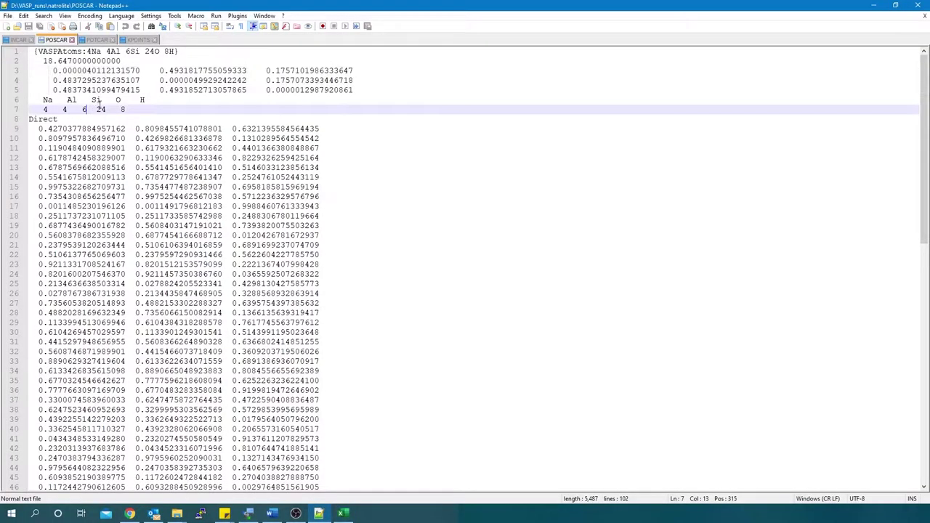
drag(122, 60, 44, 61)
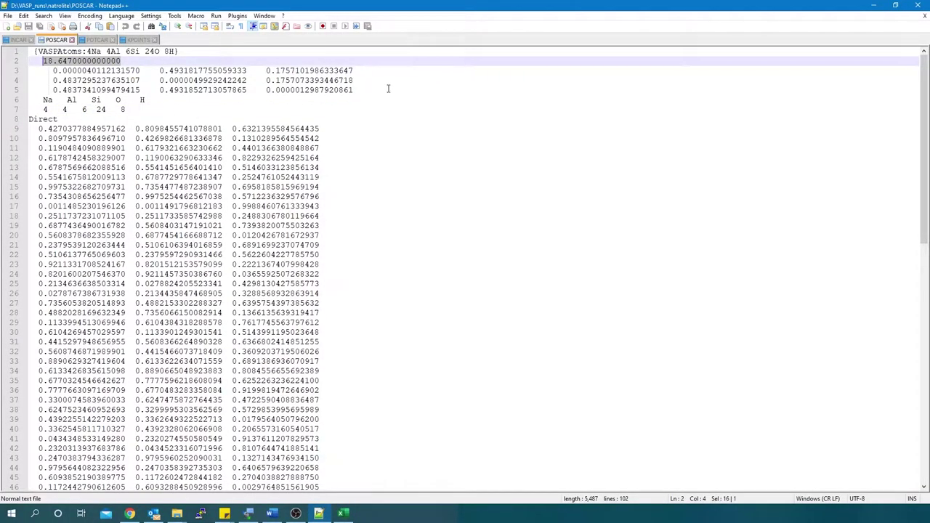
click(341, 513)
- Paste the 18.647 scale factor into cell A1
click(54, 116)
text(18.647)
click(187, 113)
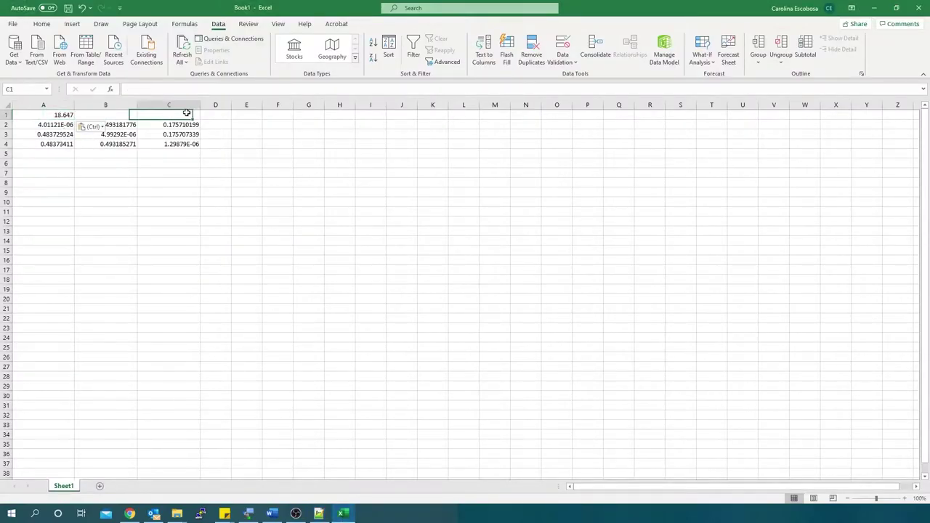
click(82, 155)
- Enter =$A$1*A2 in A7 to scale the first lattice component
click(54, 172)
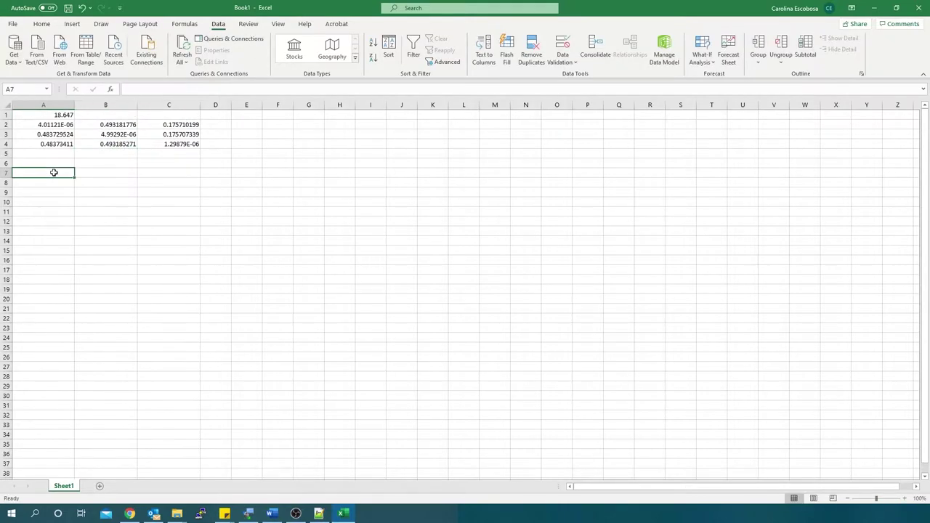
text(=)
click(49, 115)
text(*)
click(55, 127)
key(F4)
key(Return)
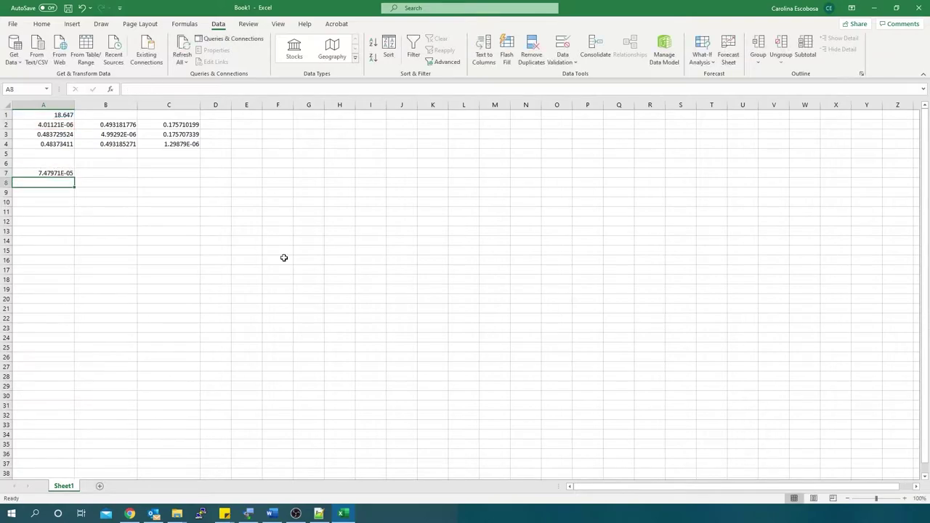
- Fill the scaling formula across A7:C9 and check the formulas in A7, B7 and C9
click(66, 174)
drag(74, 177, 135, 195)
click(65, 174)
click(130, 174)
click(174, 173)
drag(199, 177, 193, 200)
click(178, 249)
double_click(62, 173)
key(Escape)
double_click(115, 173)
key(Escape)
double_click(181, 193)
key(Escape)
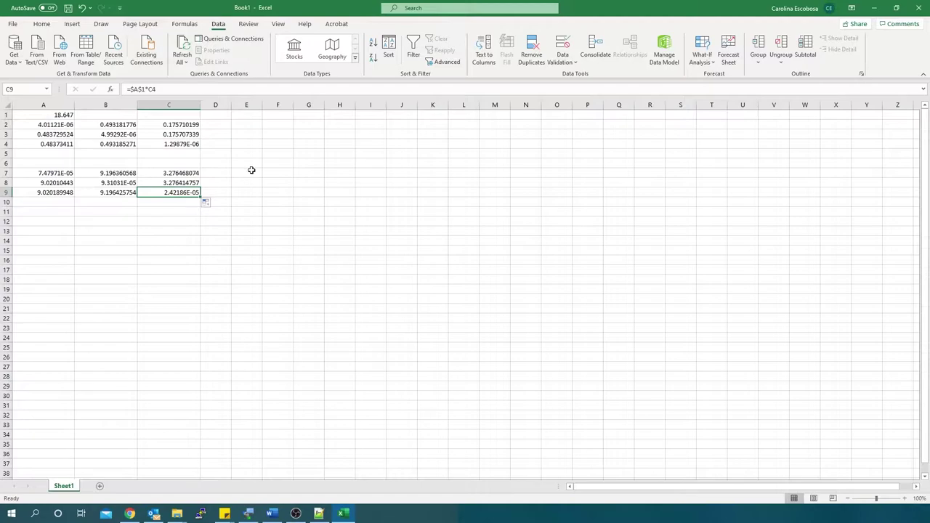
- Enter =SQRT(A7^2+B7^2+C7^2) in E7 and fill it down to E9
click(251, 173)
click(245, 186)
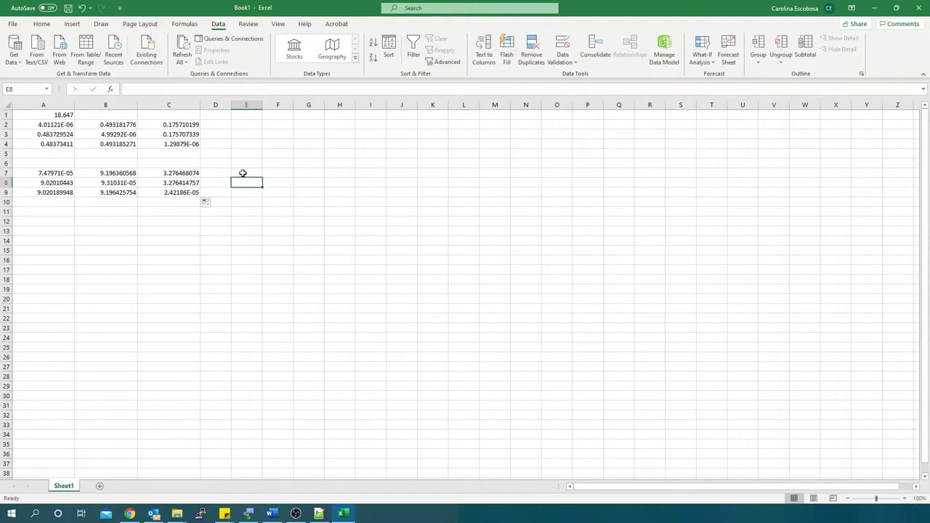
click(242, 173)
text(=)
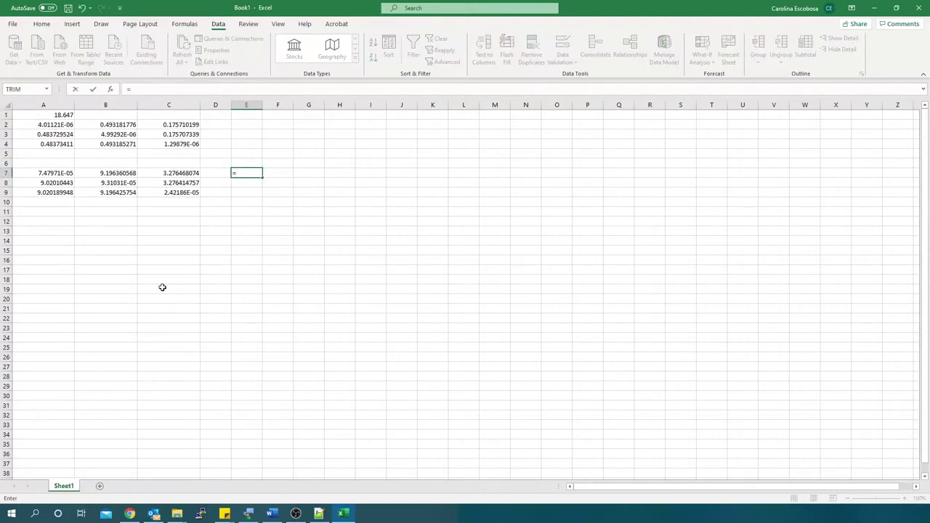
text(sq)
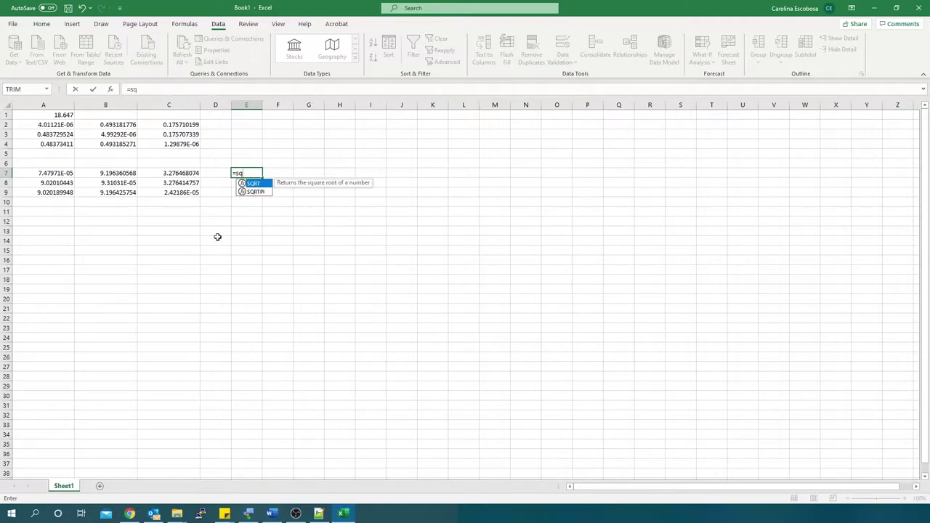
key(Tab)
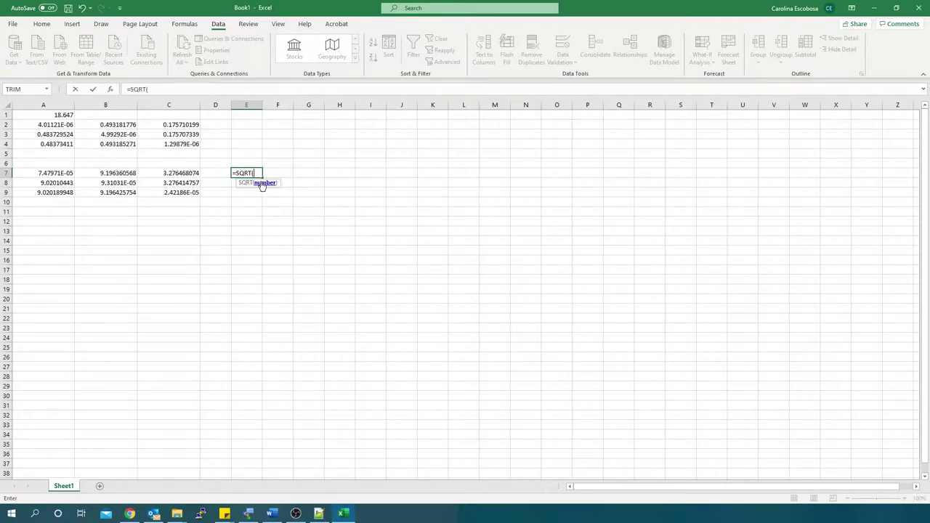
click(45, 175)
text(^2+)
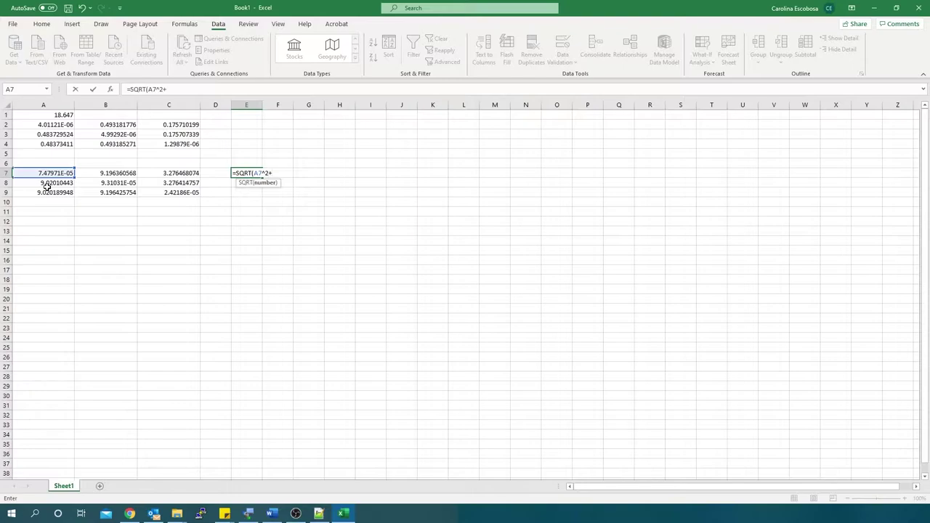
click(112, 173)
text(^2)
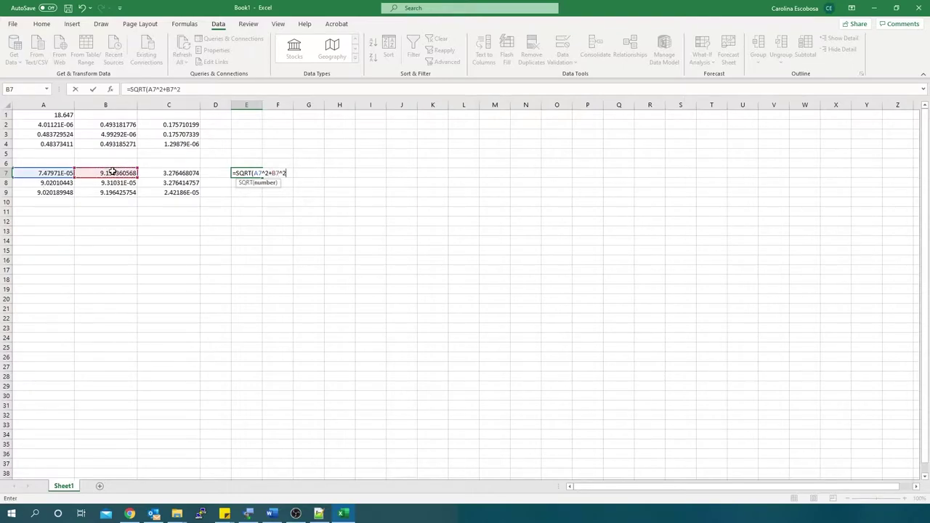
text(+)
click(186, 174)
text(^2))
key(Return)
click(252, 174)
drag(262, 179, 266, 196)
- Enter =16/E7 in G7 and fill it down to G9
click(309, 172)
text(=)
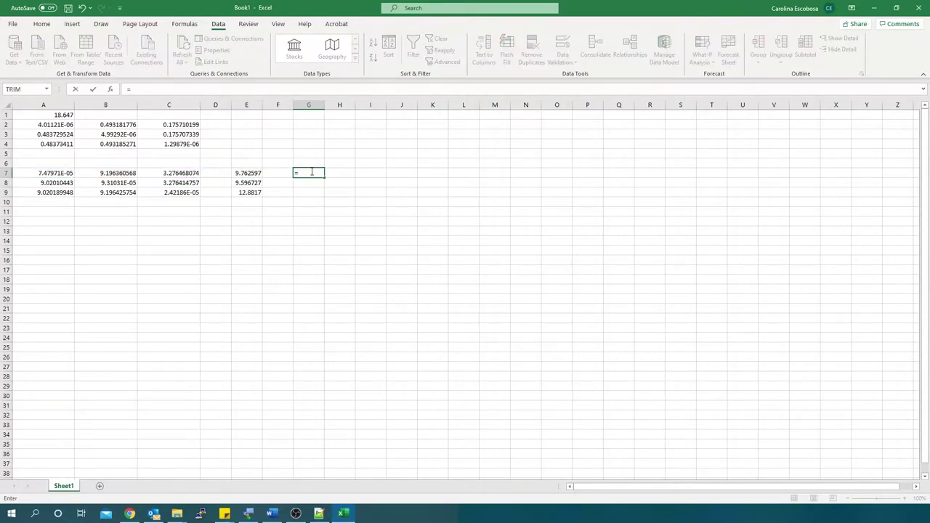
text(16/)
click(248, 174)
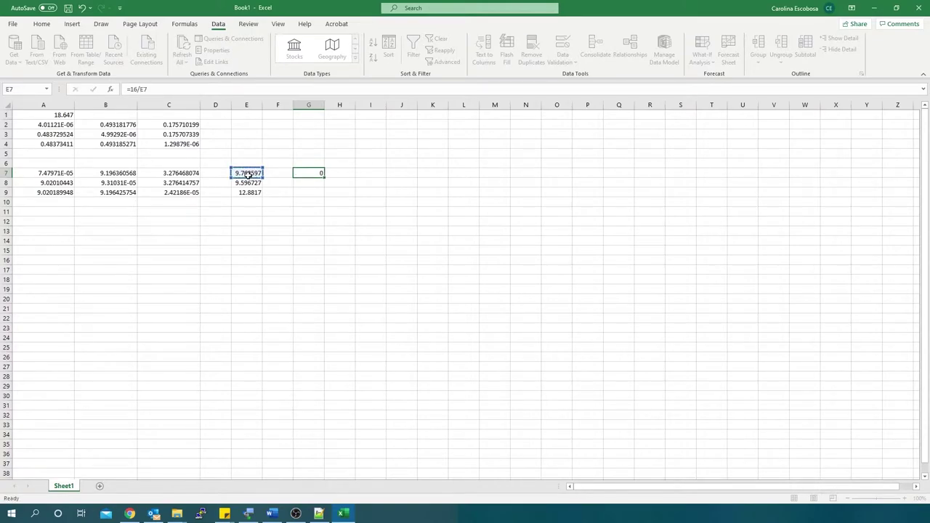
key(Return)
click(305, 172)
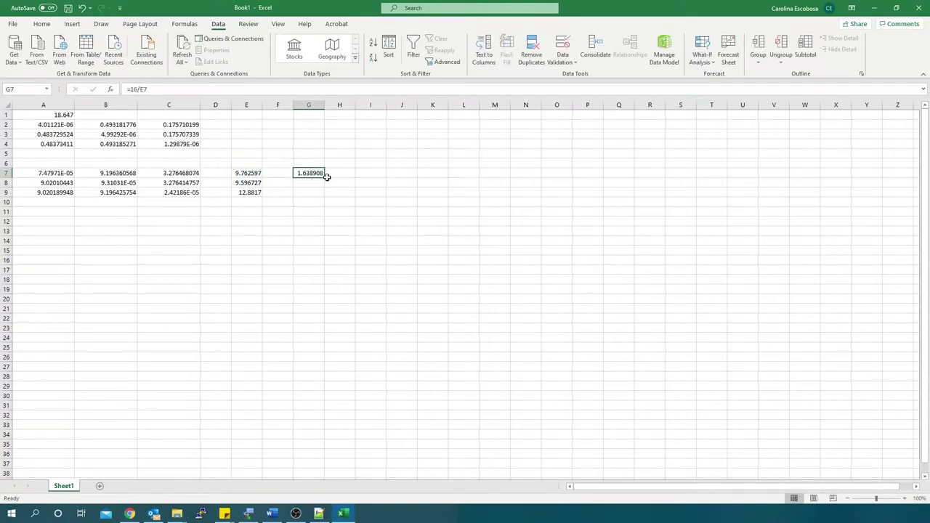
drag(327, 177, 323, 195)
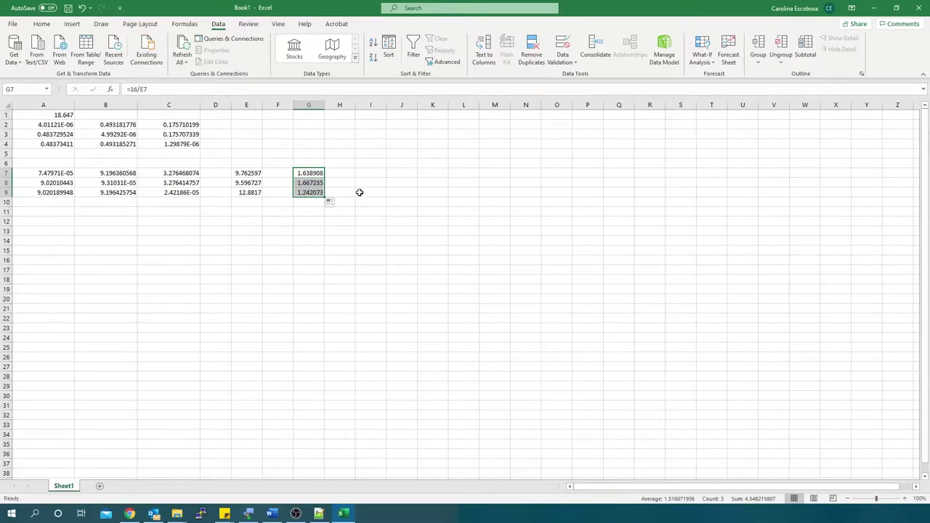
click(352, 192)
click(347, 175)
- Select the 2 2 2 mesh line in the natrolite KPOINTS file
click(318, 514)
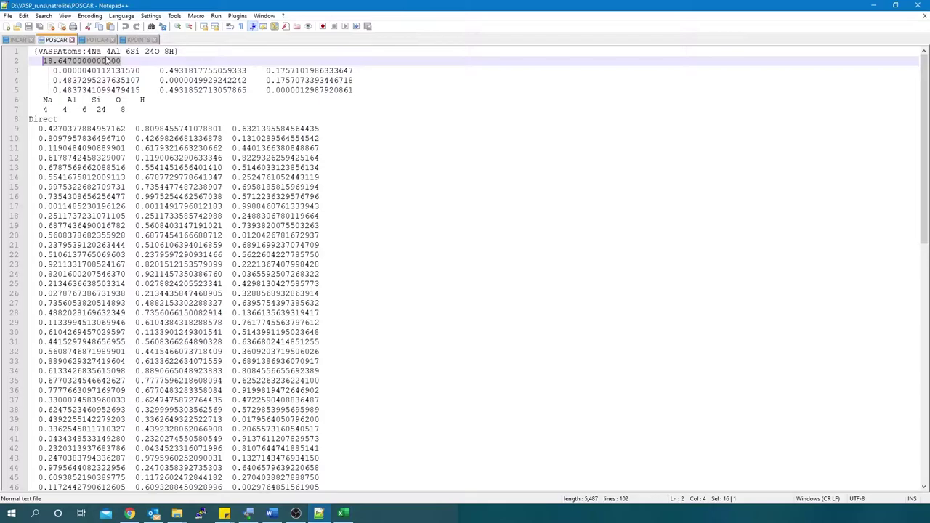
click(138, 40)
drag(63, 81, 26, 81)
click(75, 88)
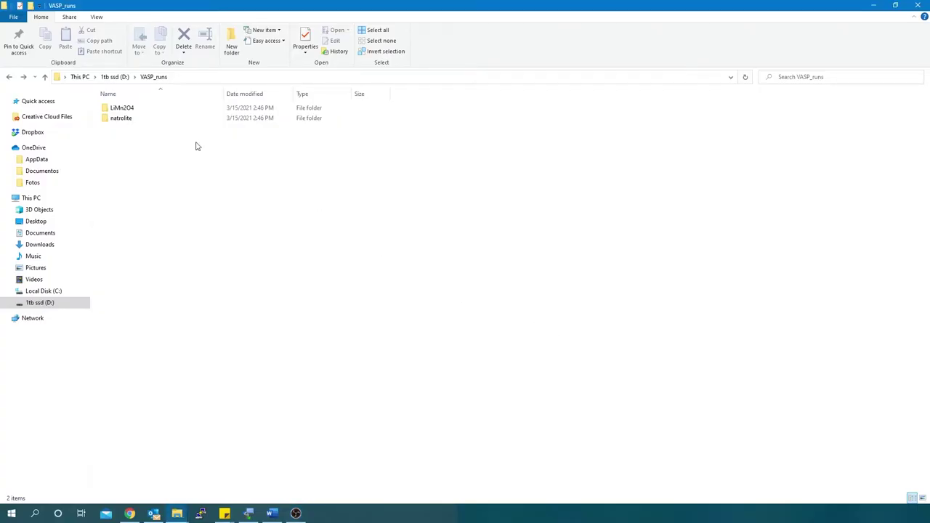
- Open the natrolite INCAR in Notepad++ to review ENCUT 400, ISPIN 1, ISMEAR 0 and SIGMA 0.10
double_click(135, 118)
right_click(222, 108)
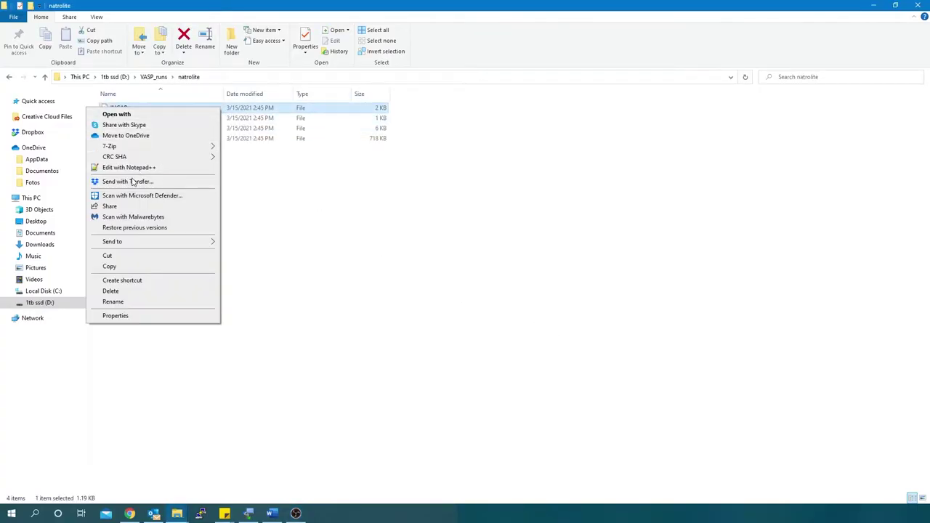
click(139, 168)
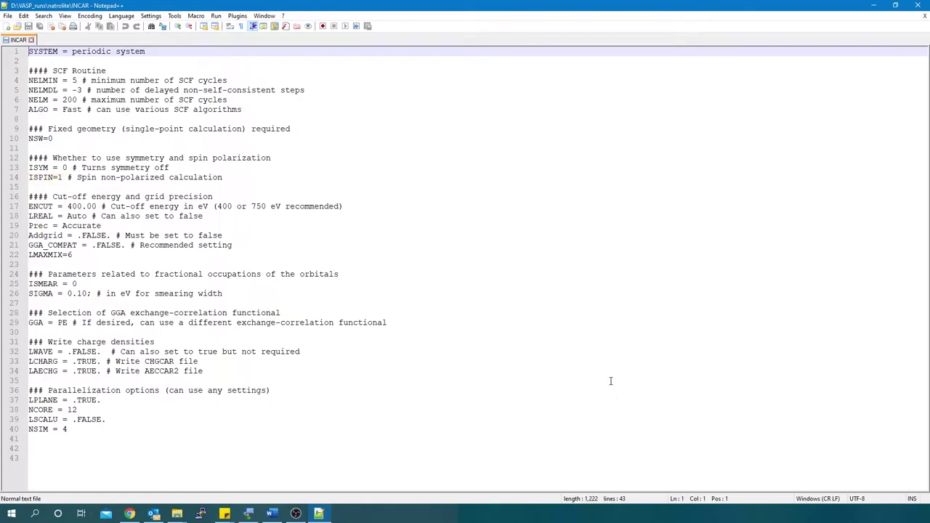
- Close INCAR and look over the natrolite job script comet_vasp_std.sh
click(917, 5)
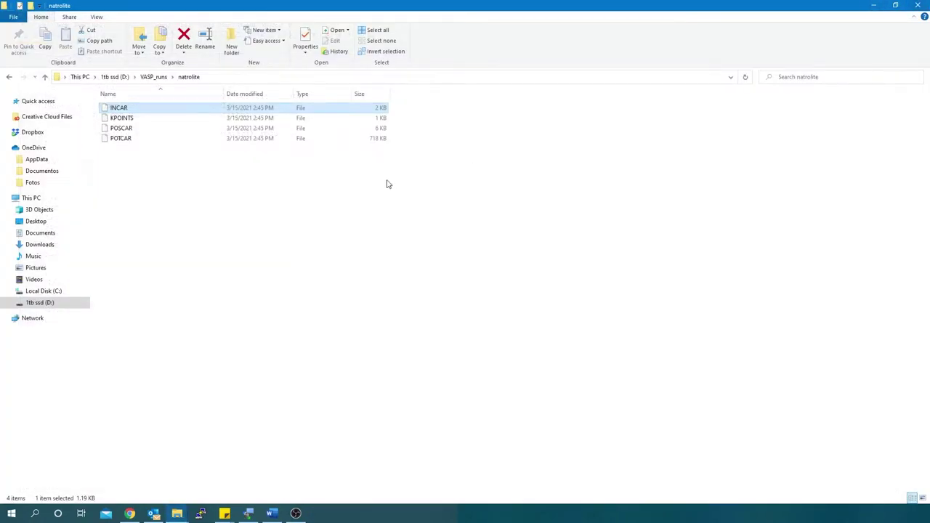
double_click(134, 107)
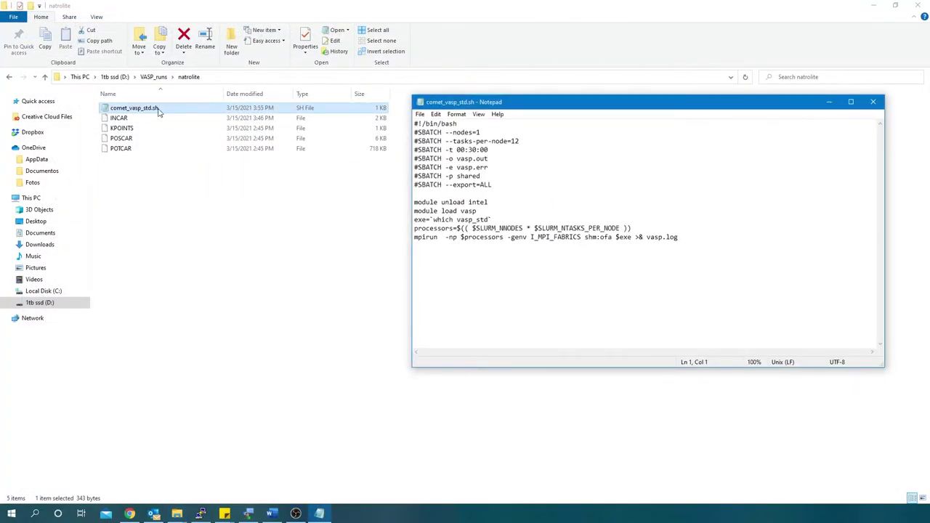
click(872, 102)
click(872, 5)
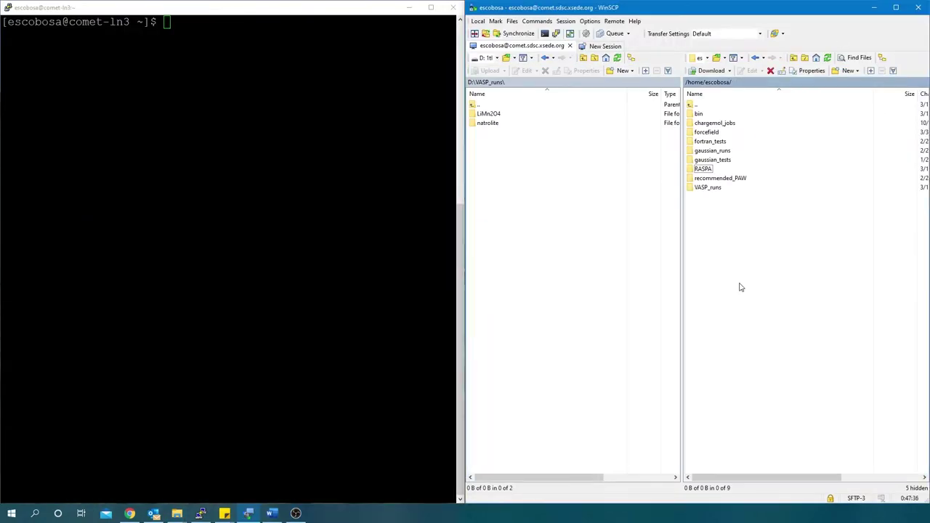
- Upload the local natrolite folder into the remote VASP_runs folder
double_click(708, 187)
double_click(494, 122)
key(BackSpace)
double_click(494, 123)
key(BackSpace)
drag(488, 124, 778, 197)
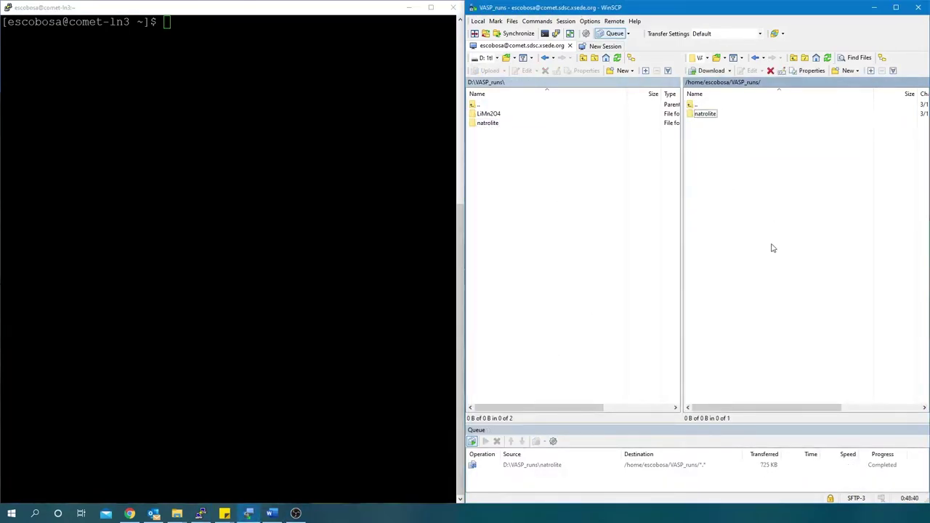
- In VASP_runs/natrolite, submit comet_vasp_std.sh with sbatch and open the remote natrolite folder
key(alt+Tab)
text(cd VASP_runs/natrolite/)
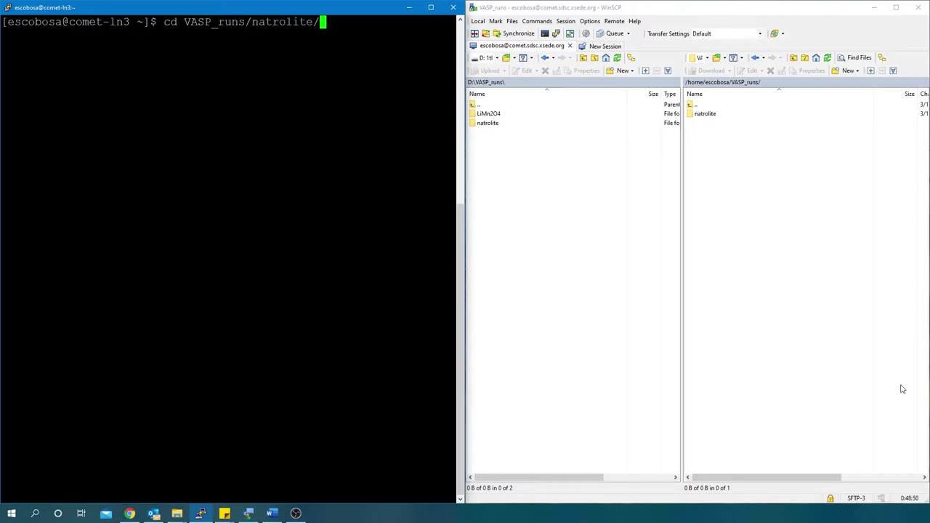
key(Return)
text(sbatch comet_vasp_std.sh)
key(Return)
click(730, 114)
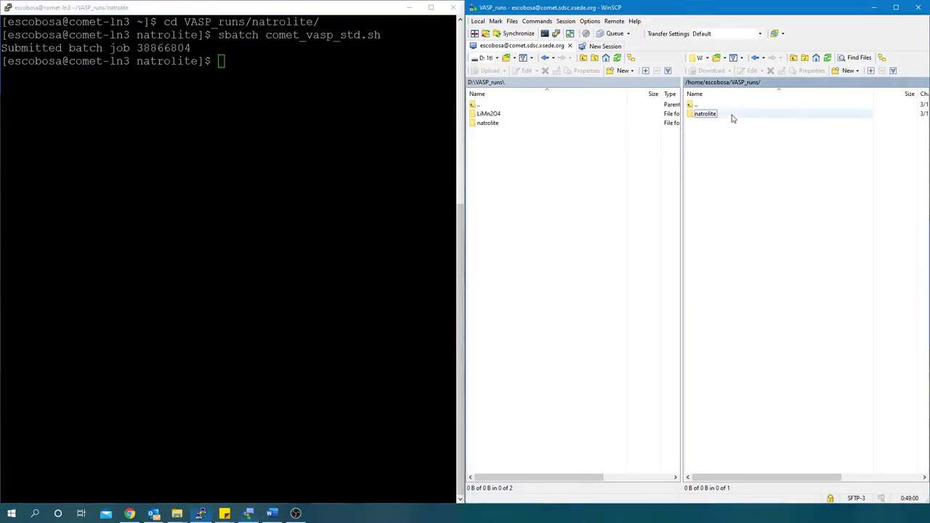
double_click(731, 114)
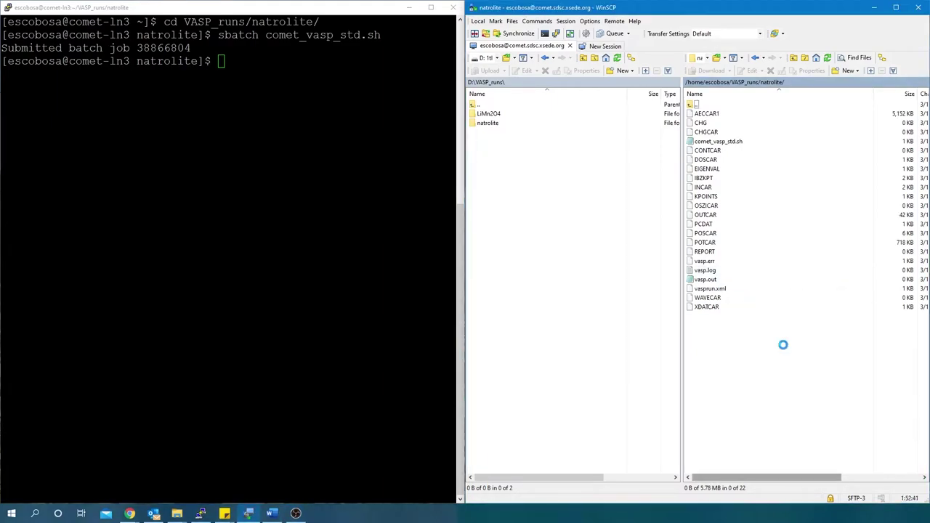
text(qstat -u escobosa)
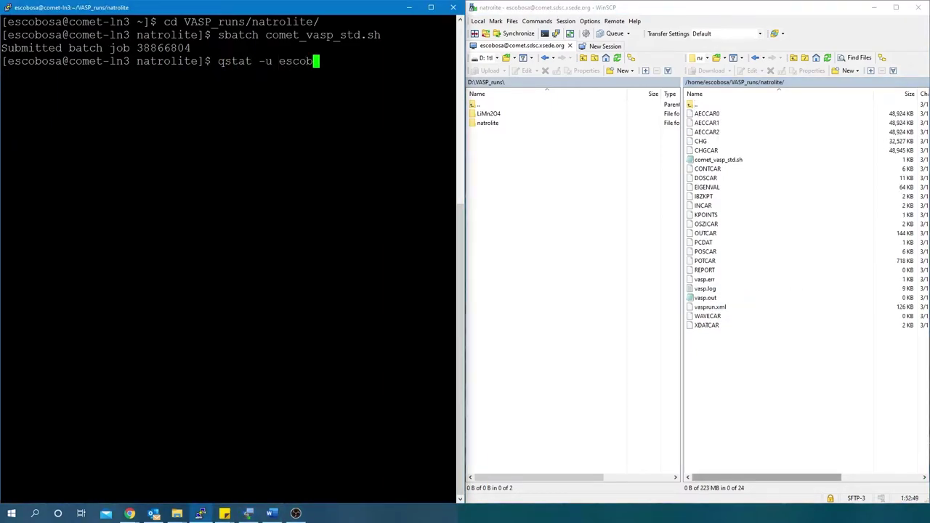
key(Return)
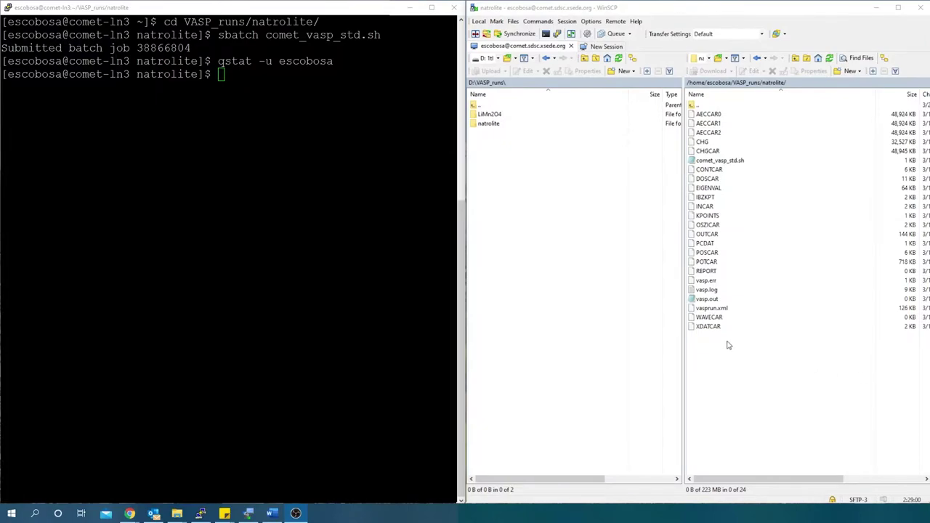
double_click(708, 225)
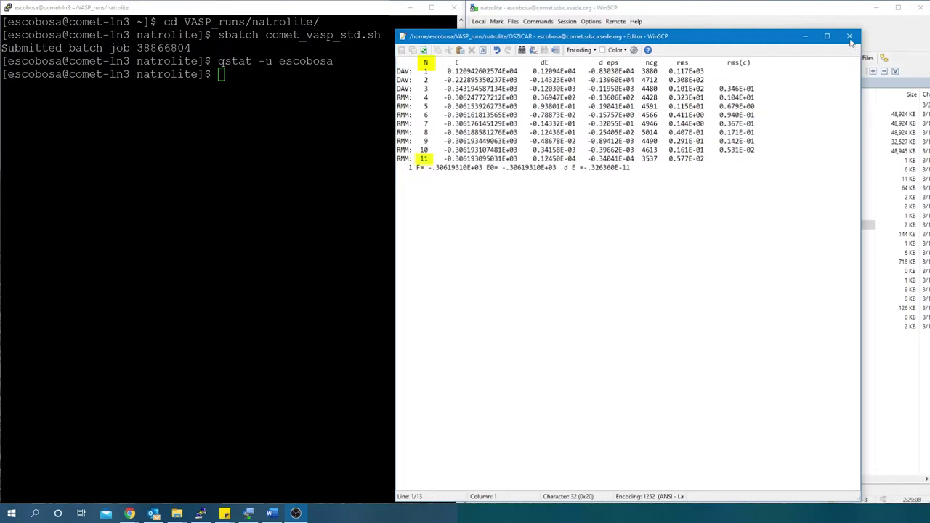
click(849, 35)
double_click(706, 206)
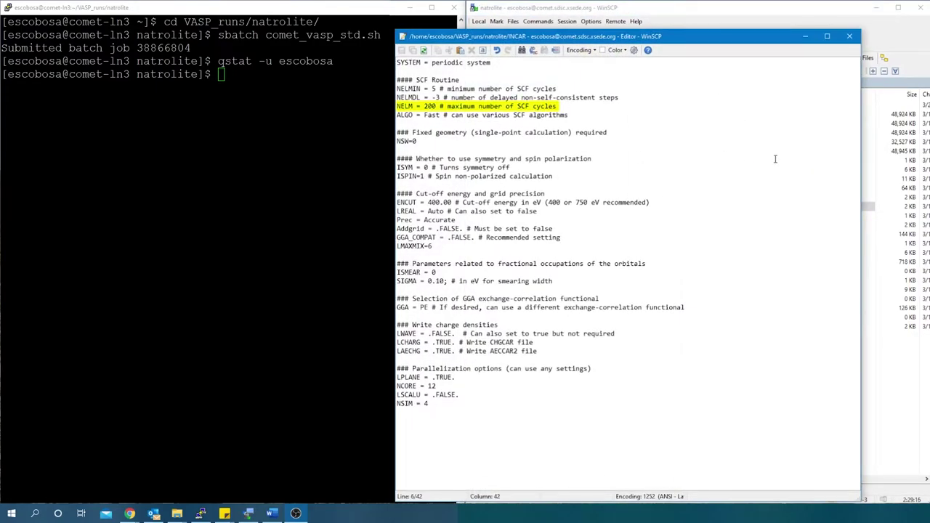
- Create a new remote folder named 'chargemol'
key(Escape)
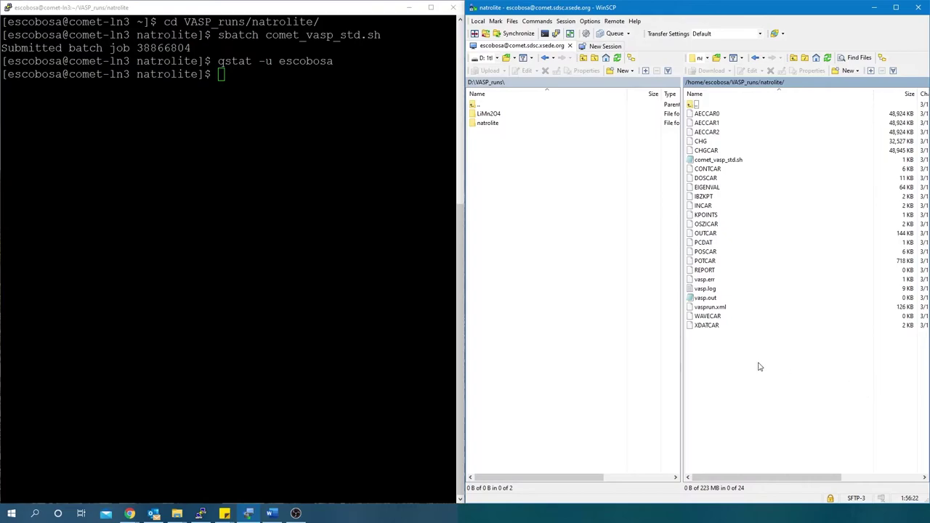
click(846, 70)
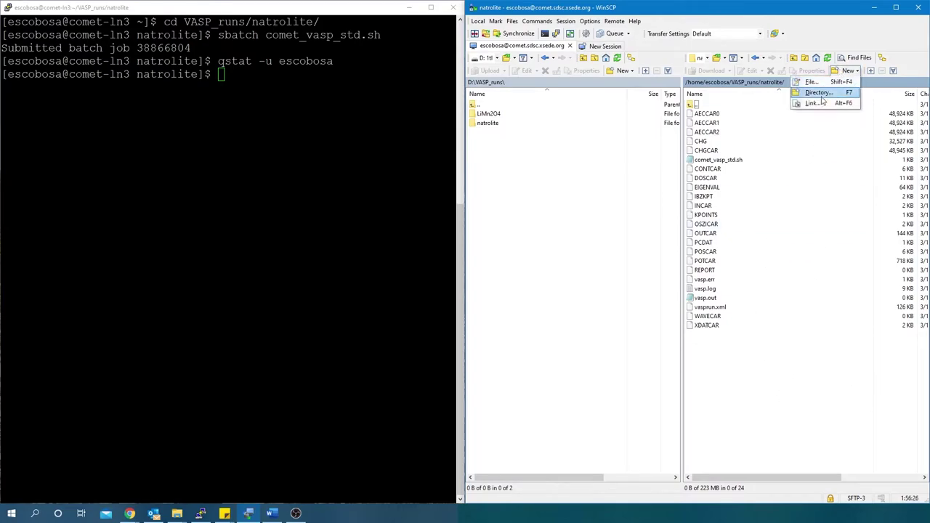
click(822, 93)
text(chargemol)
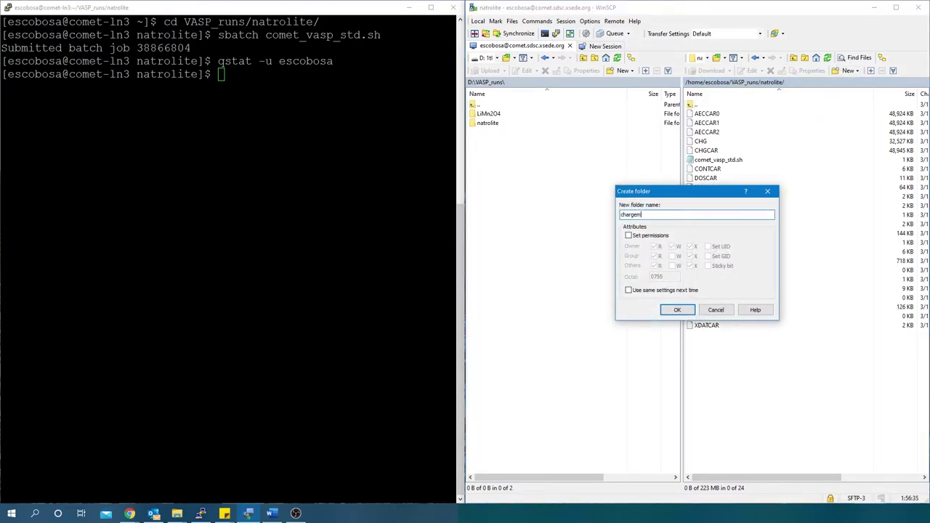
click(677, 309)
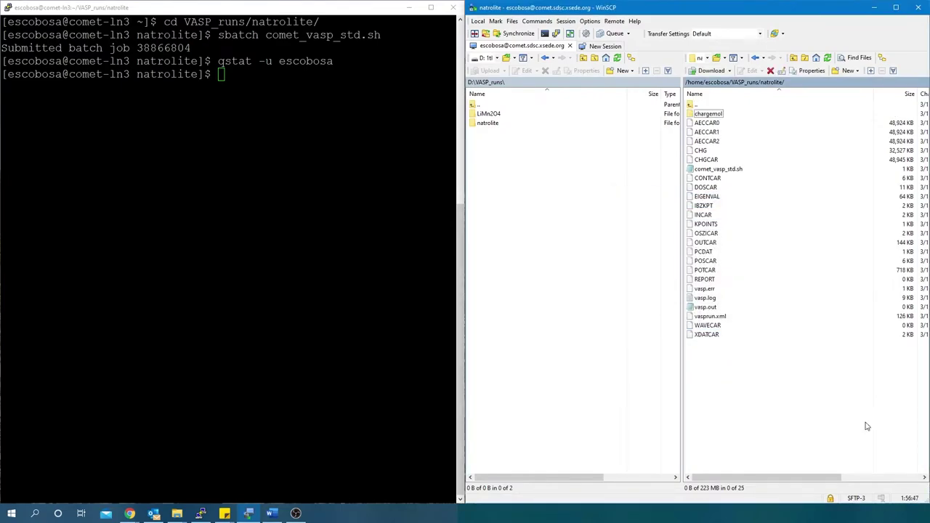
- Switch transfers to Text mode and copy the remote natrolite run files into local natrolite
click(709, 34)
click(600, 52)
drag(772, 373, 709, 121)
drag(706, 123, 501, 129)
- Upload AECCAR2, CHGCAR and POTCAR into chargemol and open comet_FORTRAN_parallel.sh
double_click(708, 113)
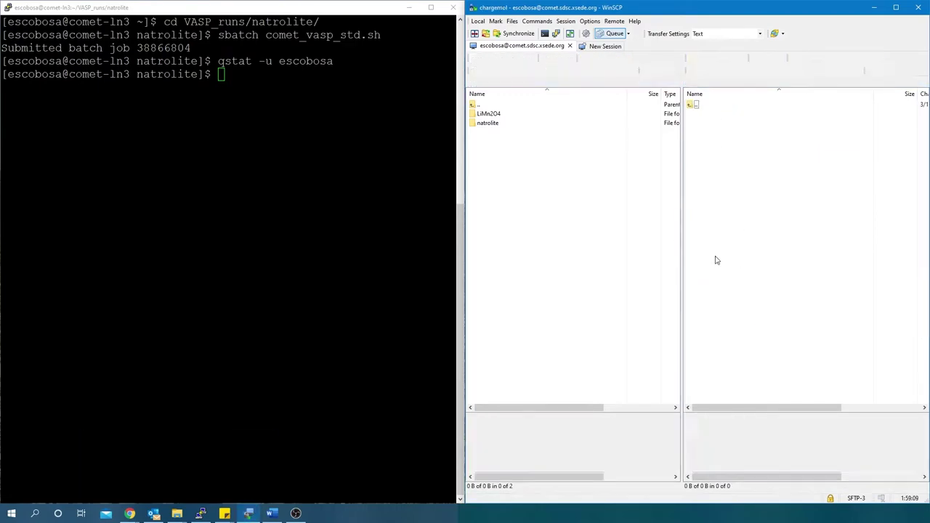
double_click(550, 123)
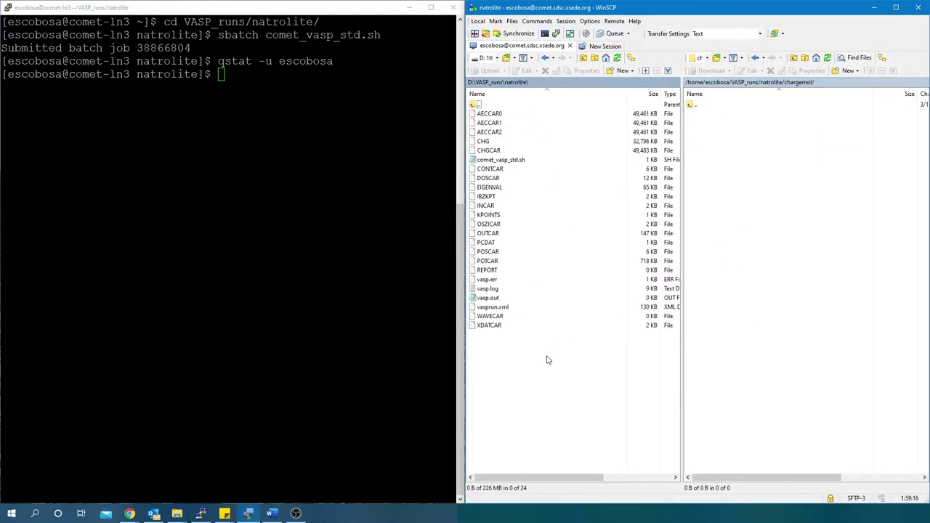
click(513, 133)
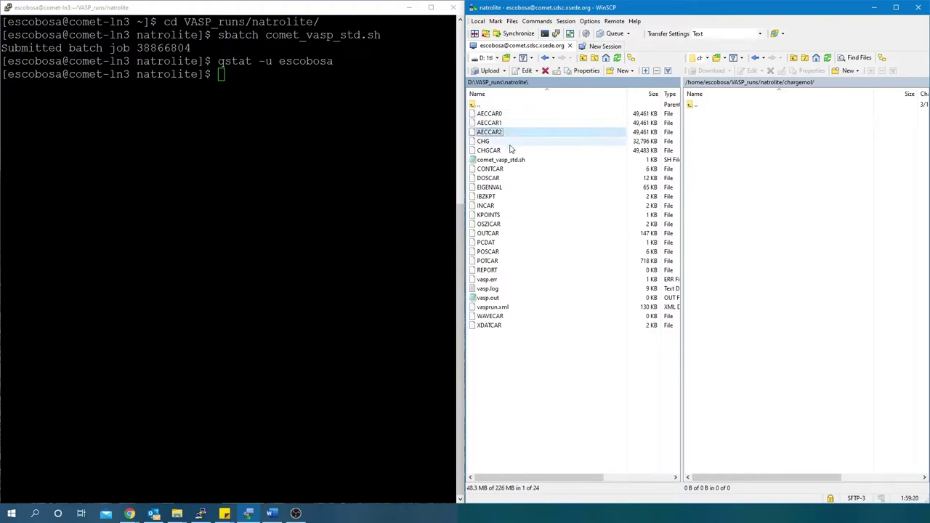
ctrl+click(504, 151)
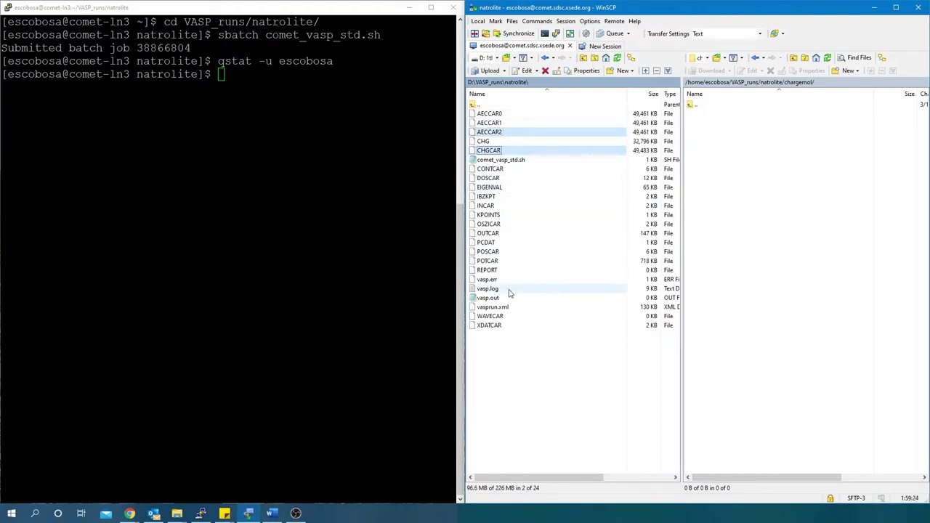
ctrl+click(494, 261)
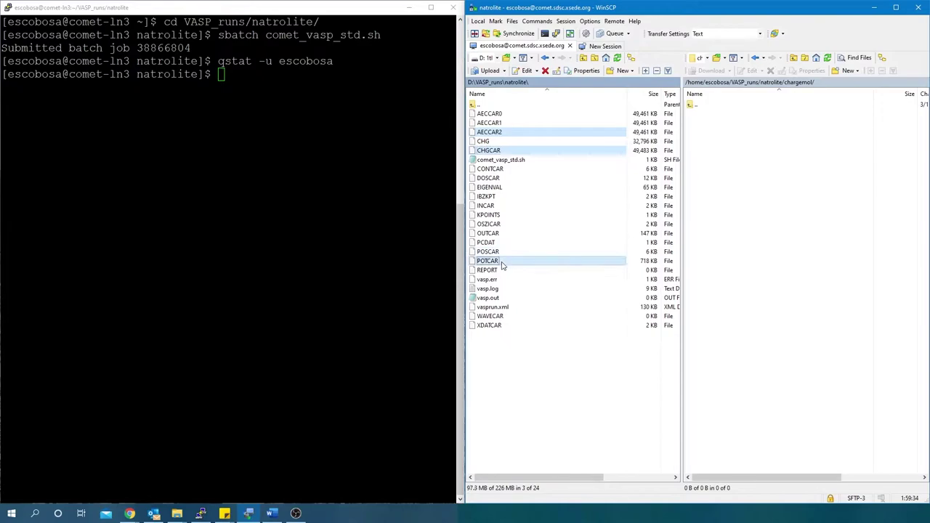
drag(500, 266, 743, 162)
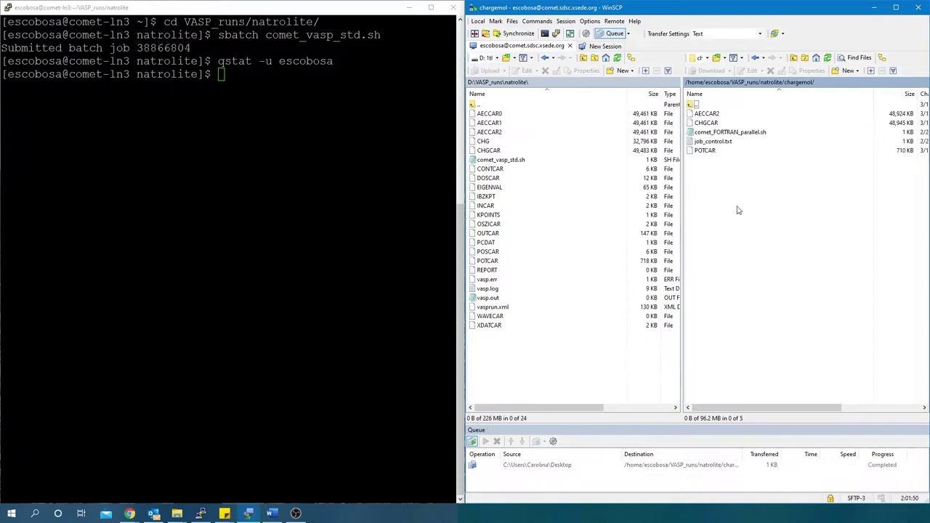
double_click(726, 132)
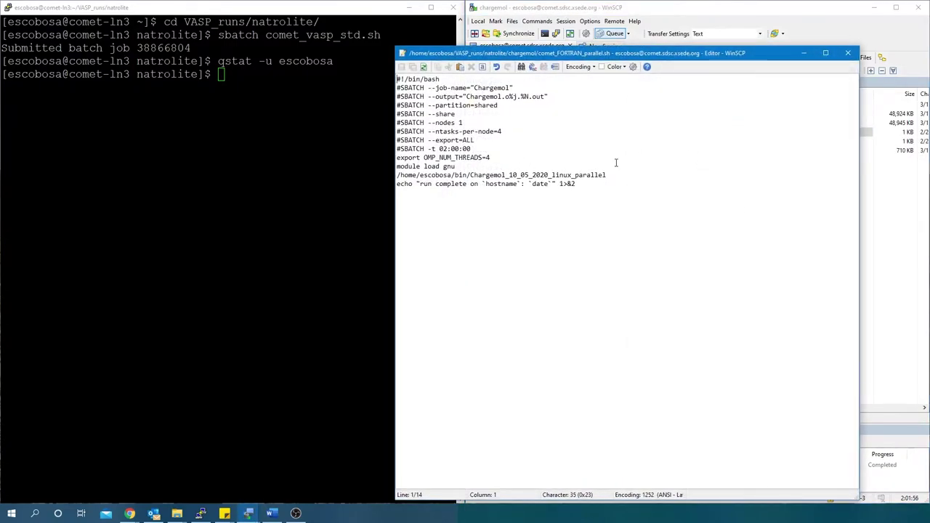
- Close the job script and open job_control.txt, highlighting its atomic densities directory path
click(847, 52)
click(722, 142)
double_click(723, 143)
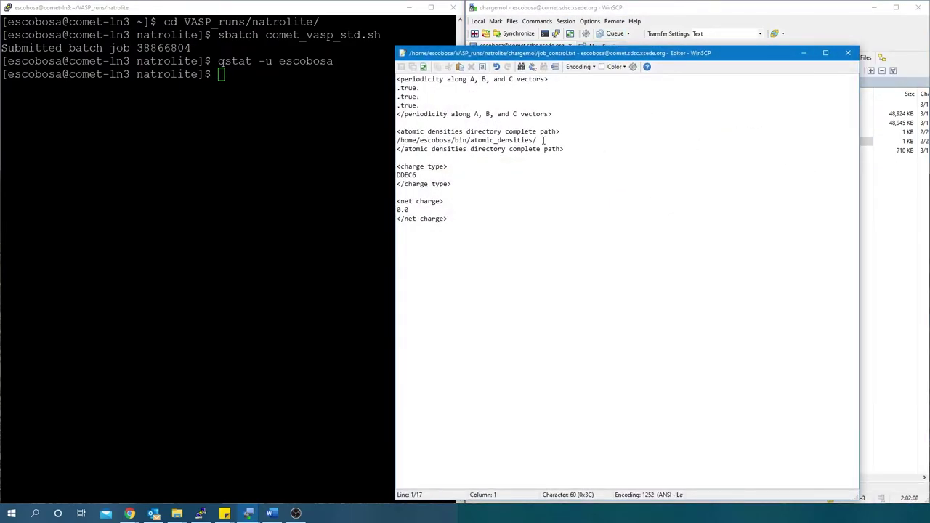
drag(542, 141, 397, 140)
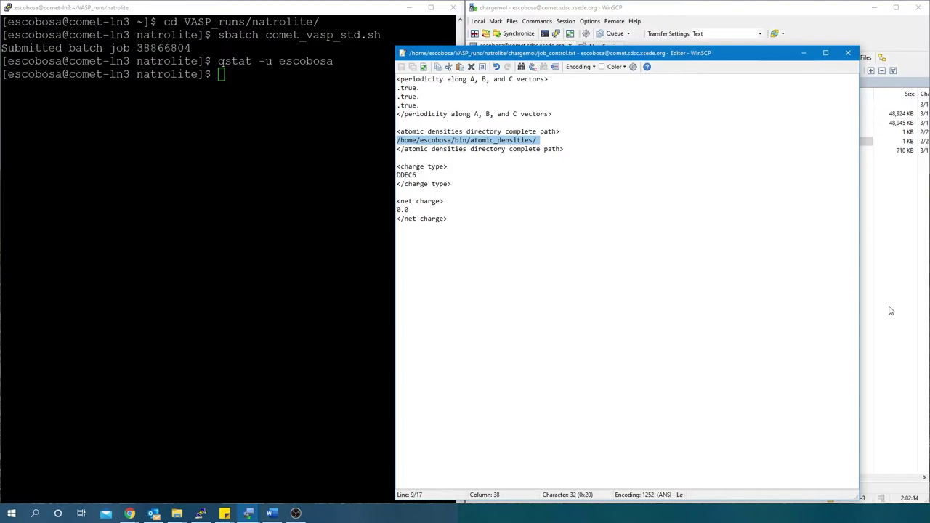
- From the chargemol folder, submit comet_FORTRAN_parallel.sh with sbatch
click(846, 52)
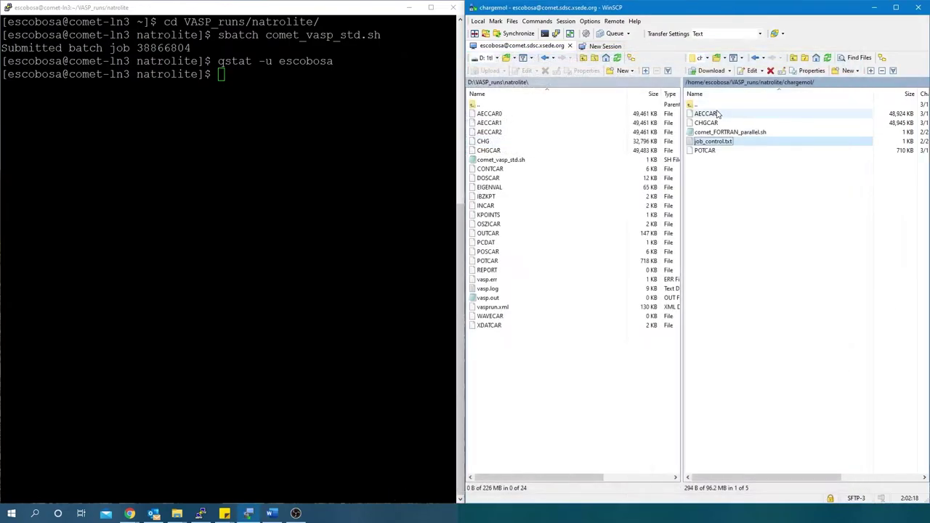
click(731, 154)
key(alt+Tab)
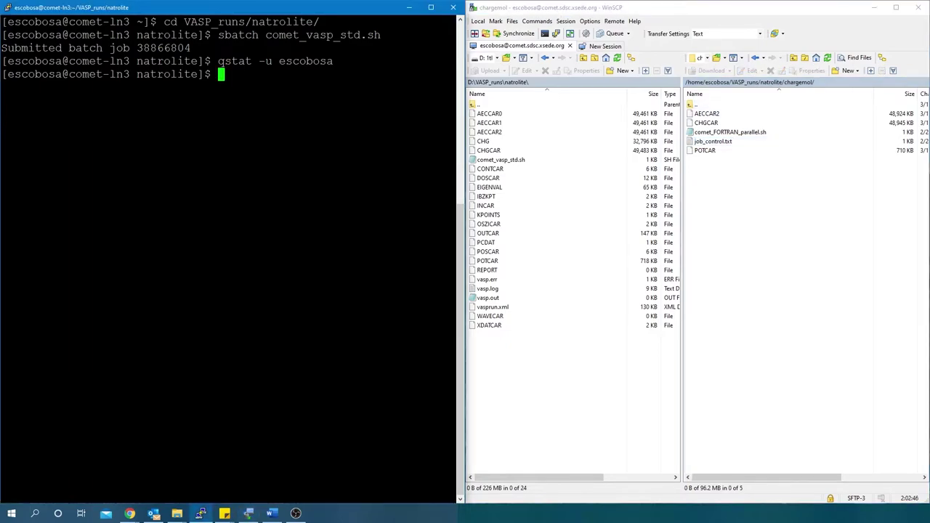
text(cd ch)
key(Tab)
key(Return)
text(sbatch co)
key(Tab)
key(Return)
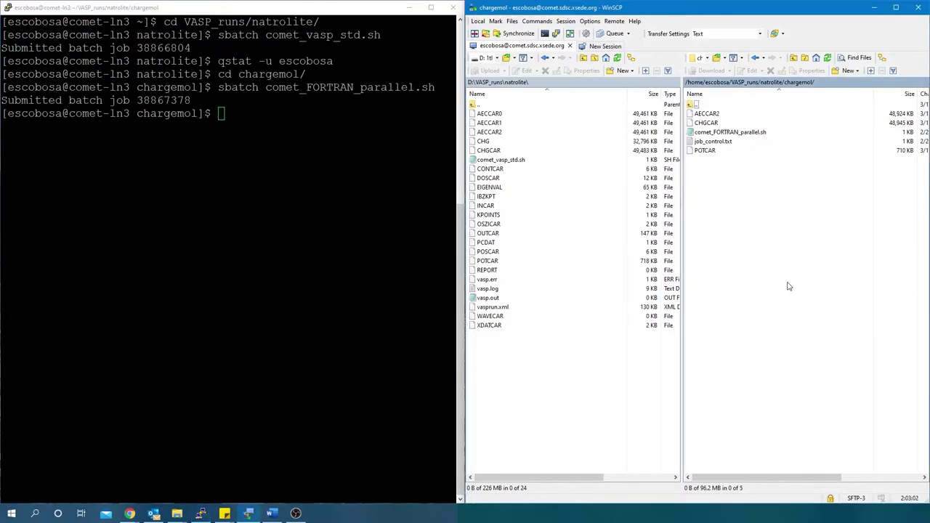
- Check the user's queued jobs with qstat -u
click(787, 287)
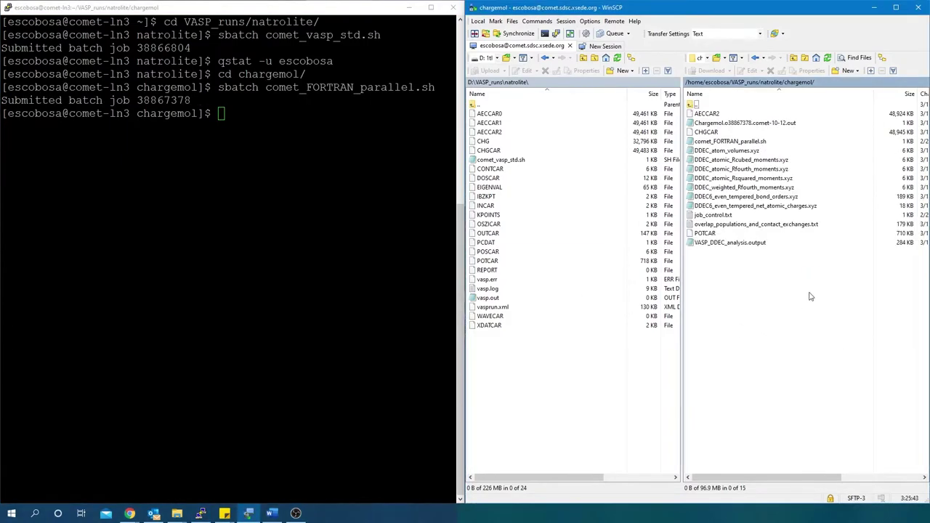
key(alt+Tab)
text(qstat -u e)
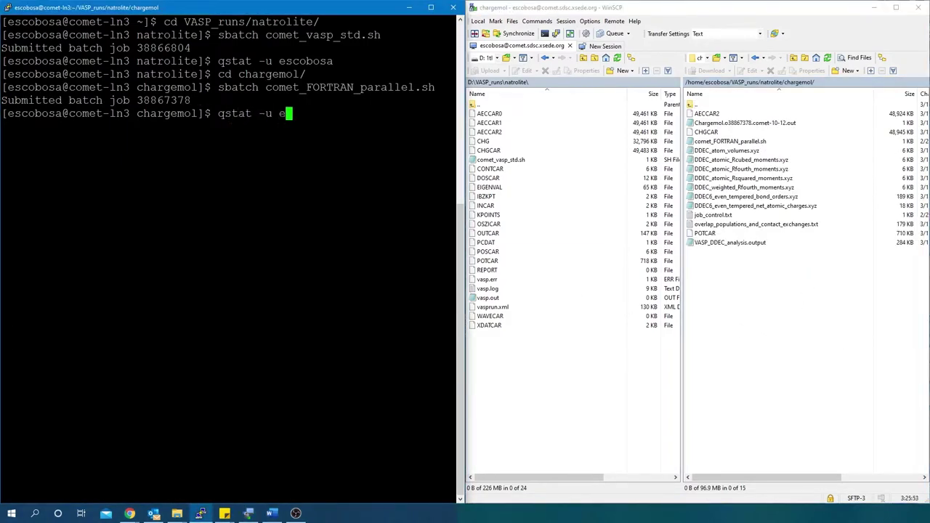
text(scobosa)
key(Return)
- View the Chargemol job log, then open VASP_DDEC_analysis.output
click(790, 283)
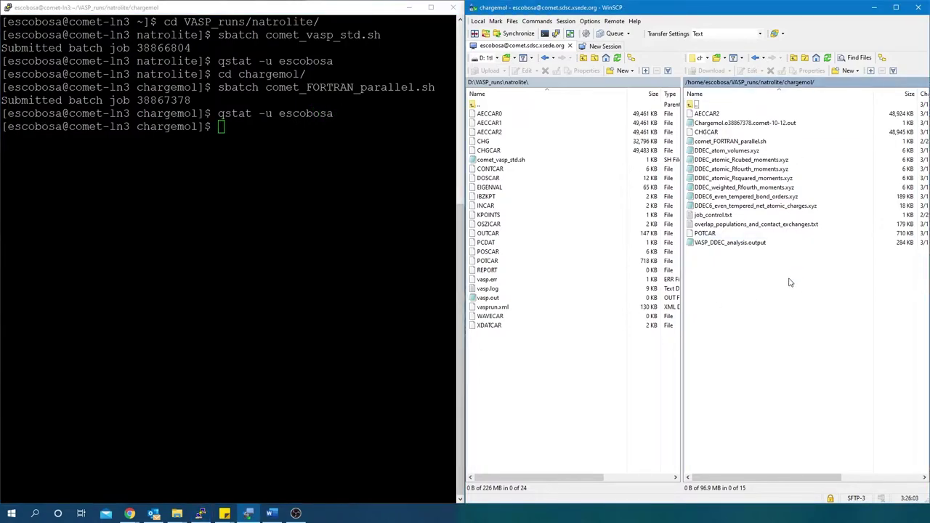
double_click(748, 123)
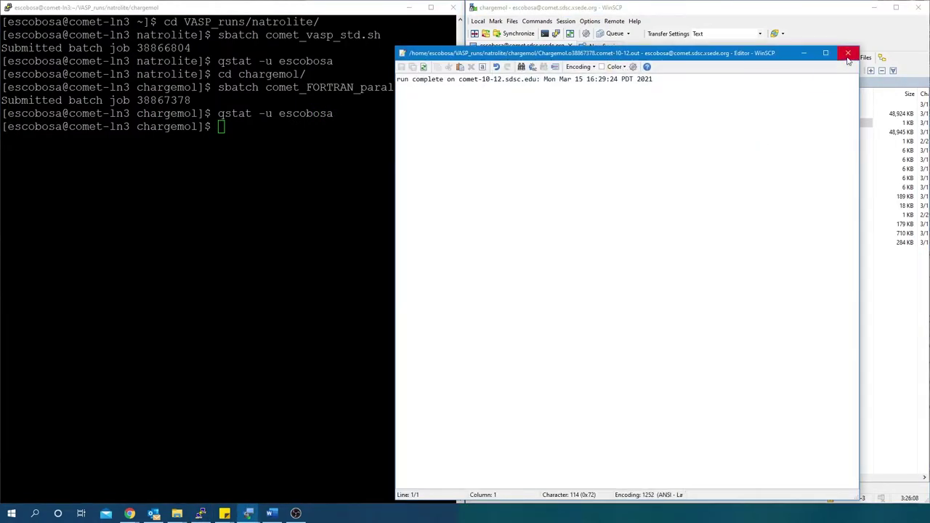
click(847, 55)
click(762, 242)
double_click(763, 242)
drag(854, 91, 855, 472)
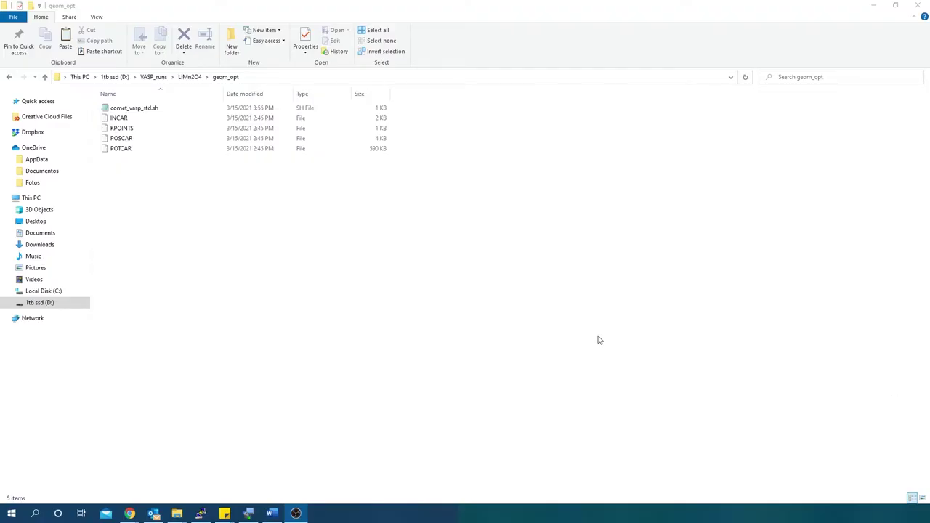
- Open the LiMn2O4 geom_opt INCAR in Notepad++
click(188, 77)
click(154, 77)
double_click(141, 109)
double_click(142, 110)
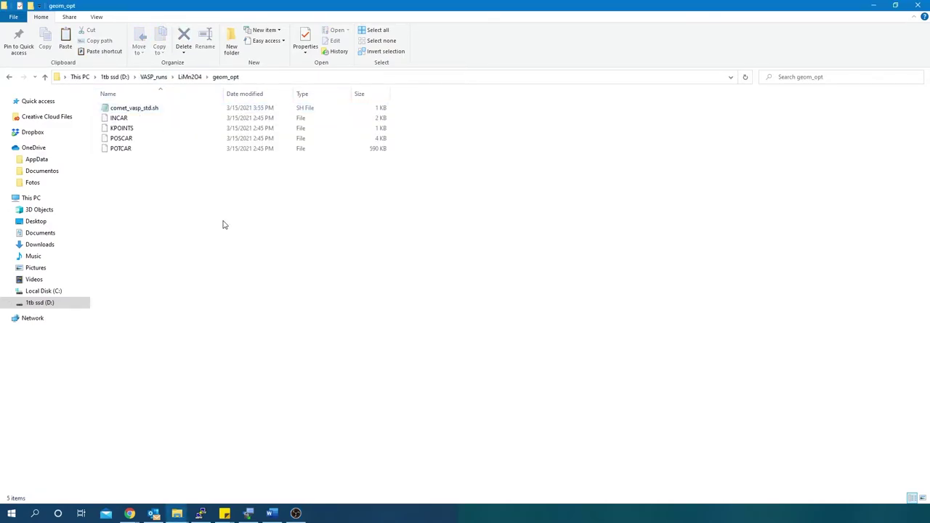
click(134, 119)
right_click(135, 120)
click(73, 185)
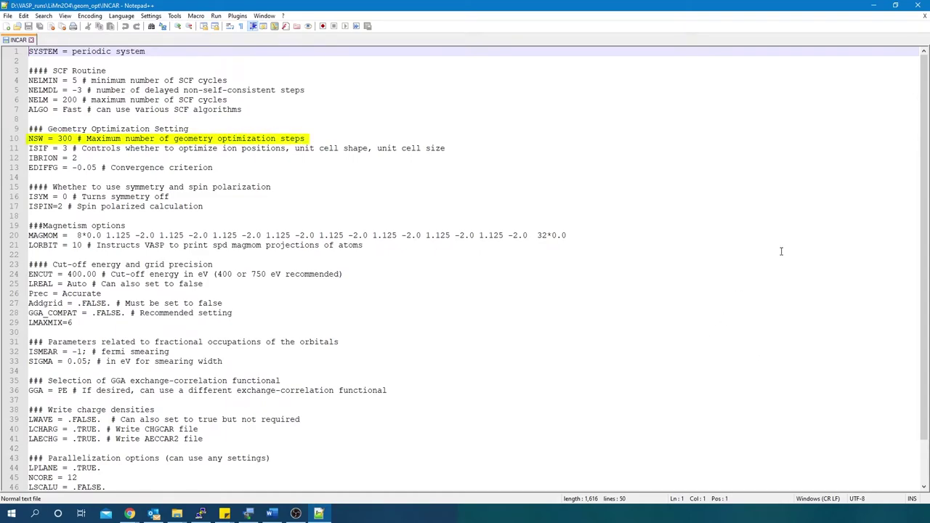
- Review the INCAR settings and look up the ISIF tag on the VASP wiki
scroll(780, 251, down, 1)
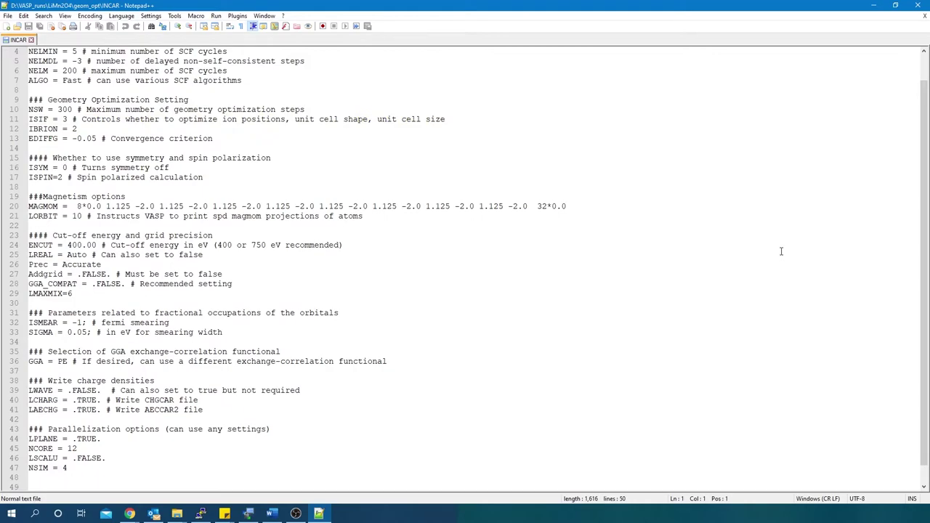
scroll(781, 251, up, 1)
drag(921, 114, 921, 128)
scroll(460, 147, up, 1)
click(461, 147)
key(alt+Tab)
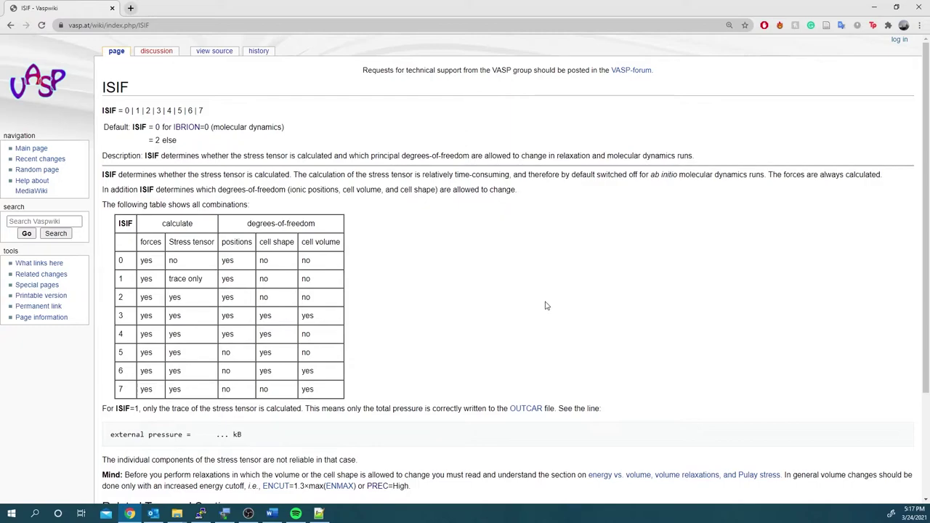
key(alt+Tab)
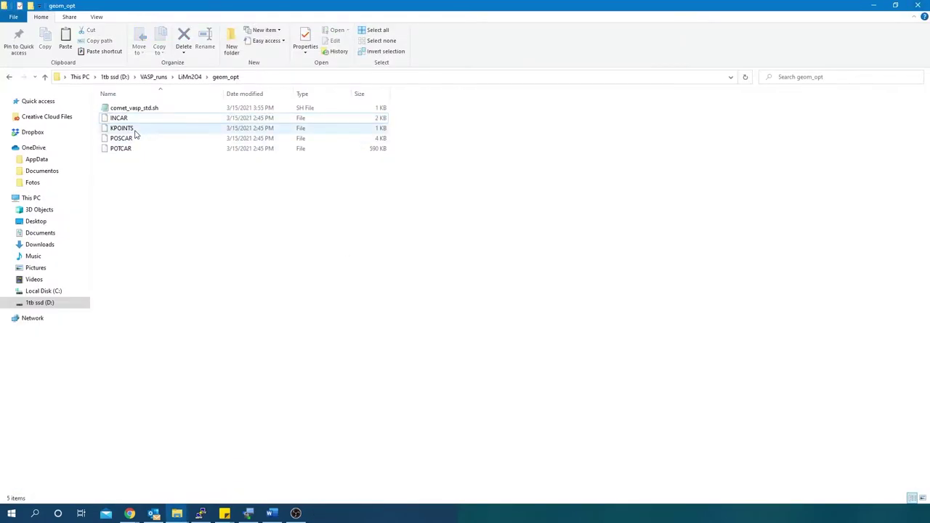
- Open POSCAR and KPOINTS in Notepad++, noting the 2 2 2 k-point mesh
right_click(132, 145)
click(47, 201)
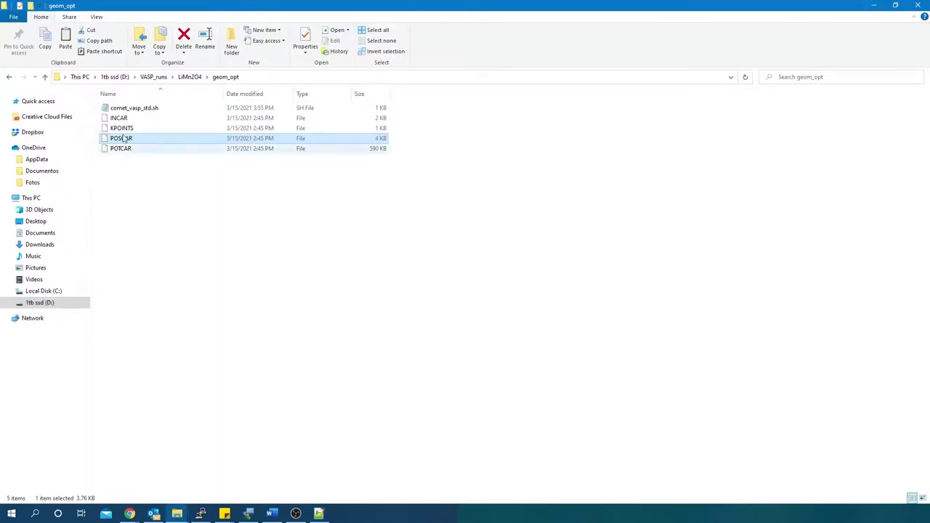
right_click(128, 127)
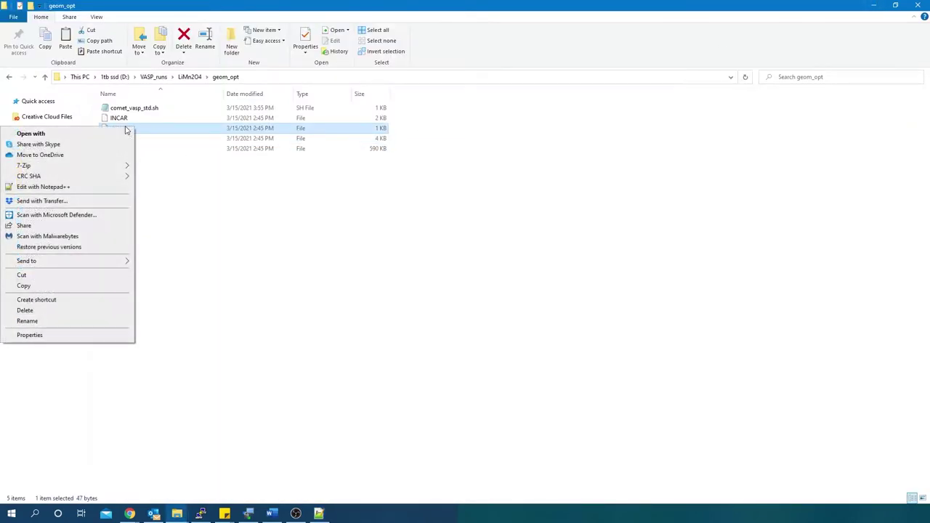
click(77, 188)
click(63, 83)
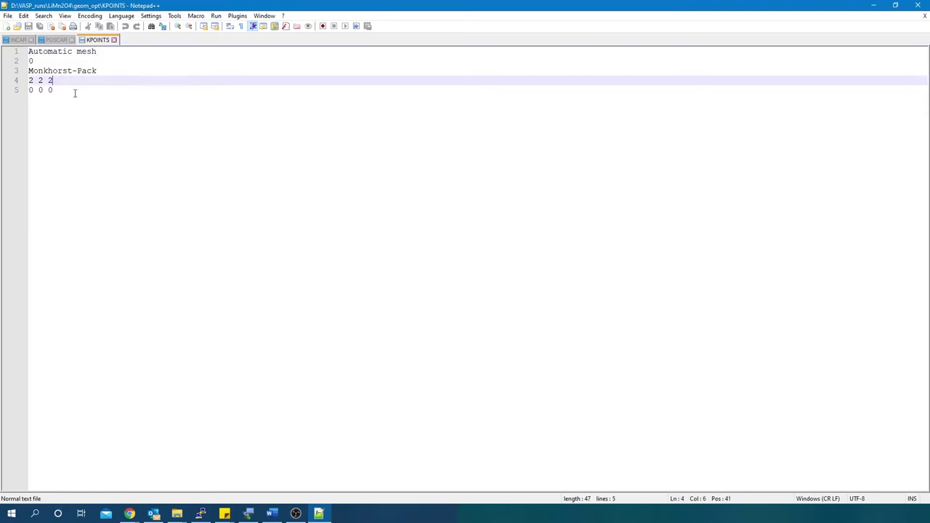
- Remove the 30 minutes from the #SBATCH -t time limit in comet_vasp_std.sh and save
click(873, 5)
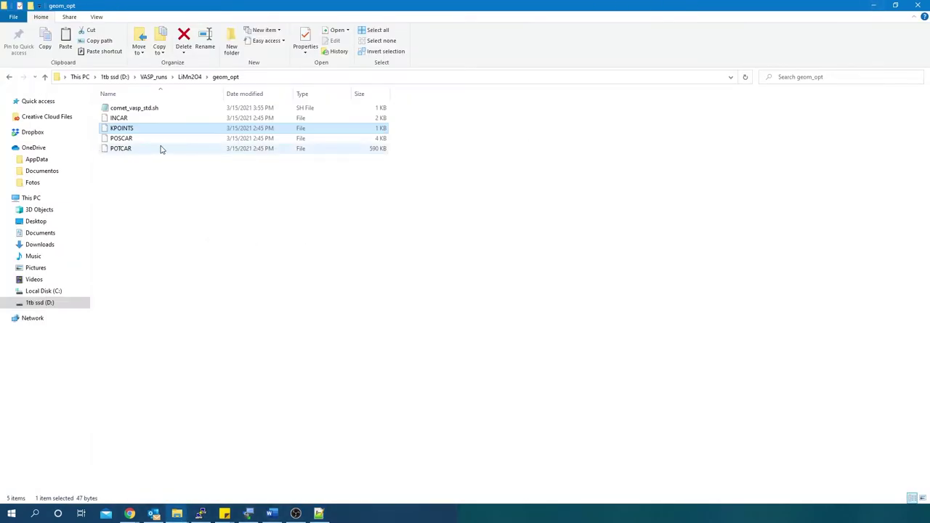
double_click(134, 107)
key(BackSpace)
key(BackSpace)
key(ctrl+s)
key(alt+F4)
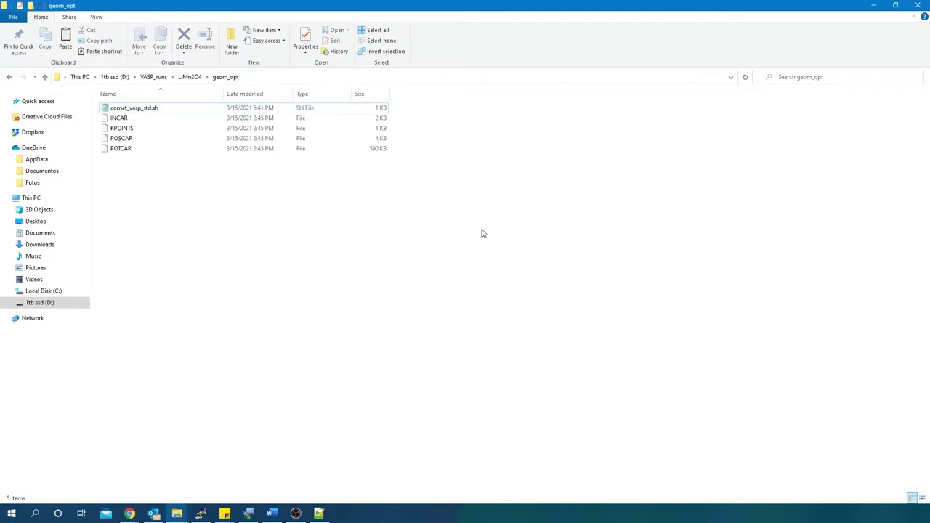
- Upload the LiMn2O4 folder to remote VASP_runs and browse its geom_opt folder
click(873, 6)
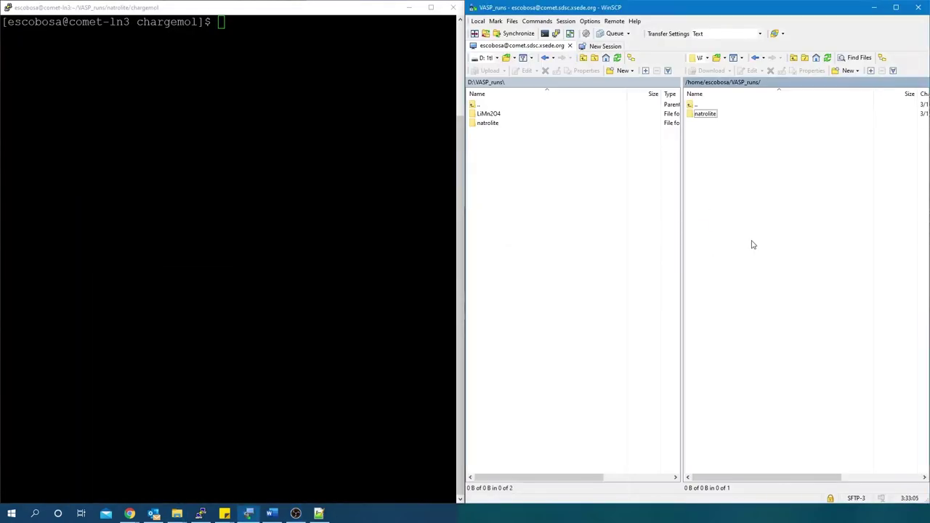
drag(488, 114, 741, 144)
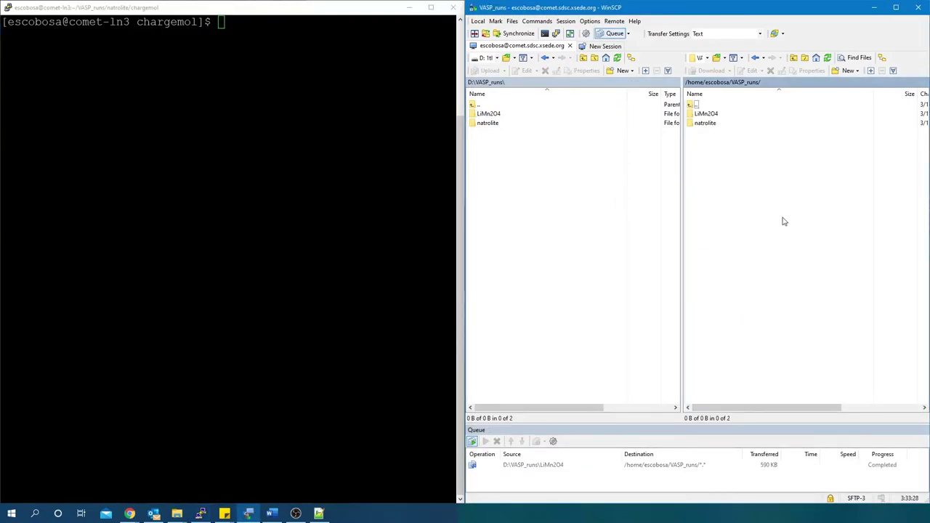
double_click(738, 114)
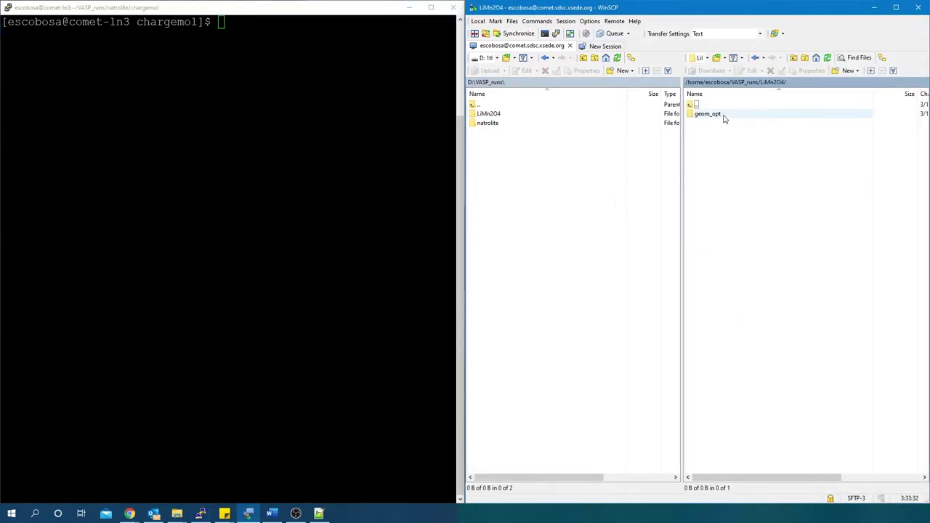
double_click(722, 116)
double_click(723, 106)
- Submit comet_vasp_std.sh with sbatch from VASP_runs/LiMn2O4/geom_opt/
key(alt+Tab)
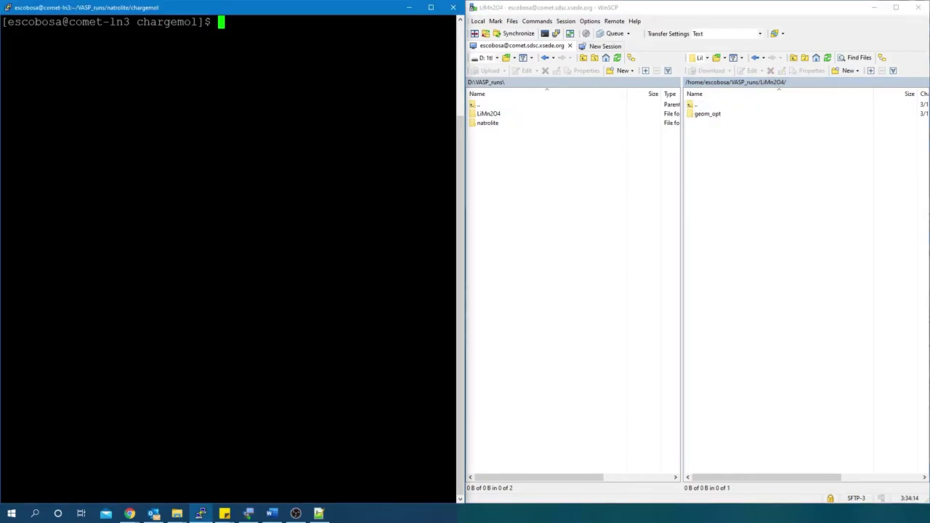
text(cd ~)
key(Return)
text(cd VASP_runs/)
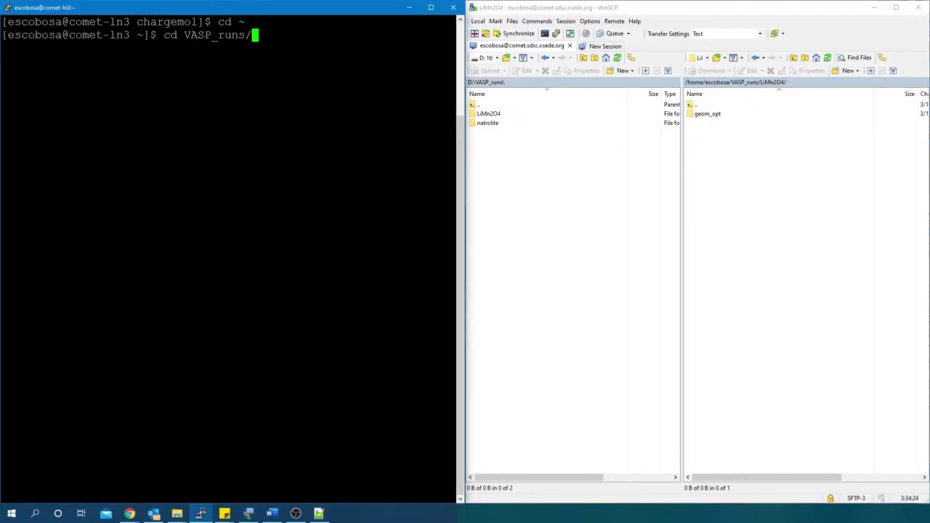
text(LiMn2O4/geom_opt/)
key(Return)
text(sbatch comet_vasp_std.sh)
key(Return)
- Check the job is running with qstat -u and refresh the remote geom_opt listing
double_click(707, 114)
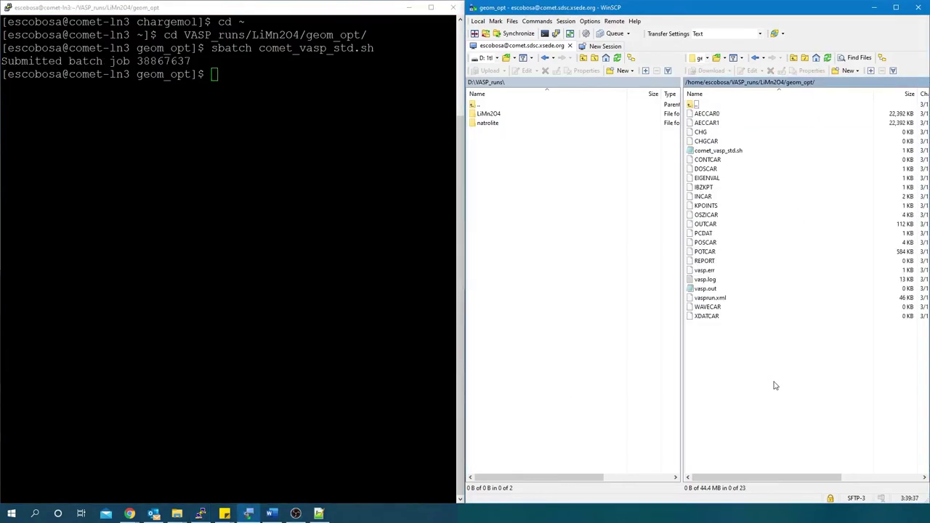
key(alt+Tab)
text(qstat -)
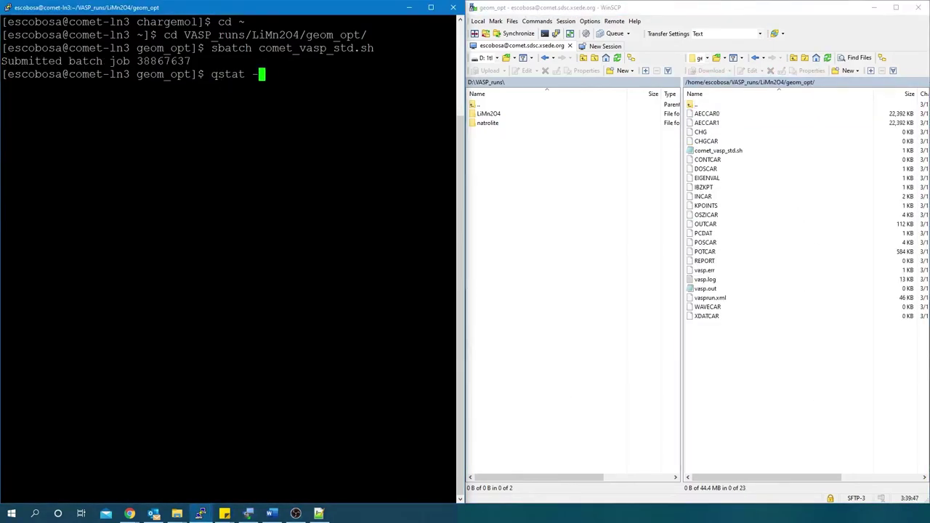
text(u escobosa)
key(Return)
click(767, 370)
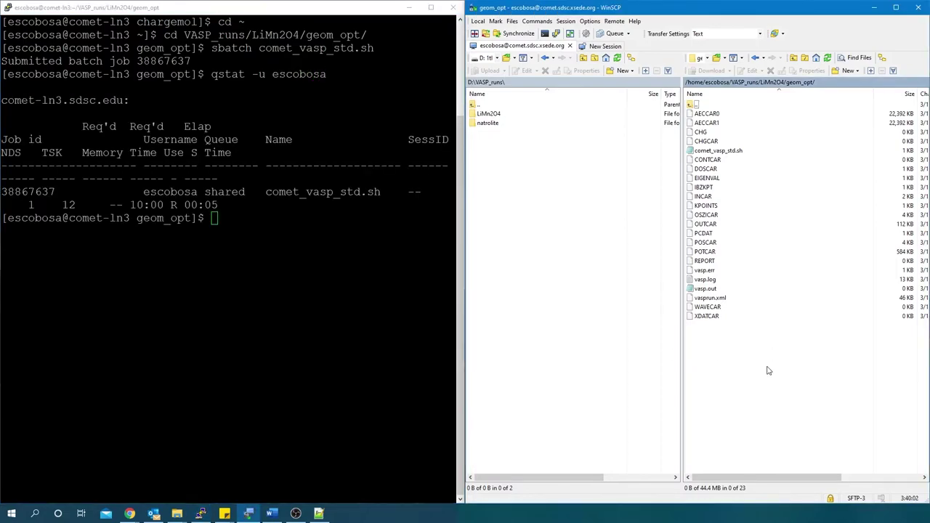
click(827, 57)
key(alt+Tab)
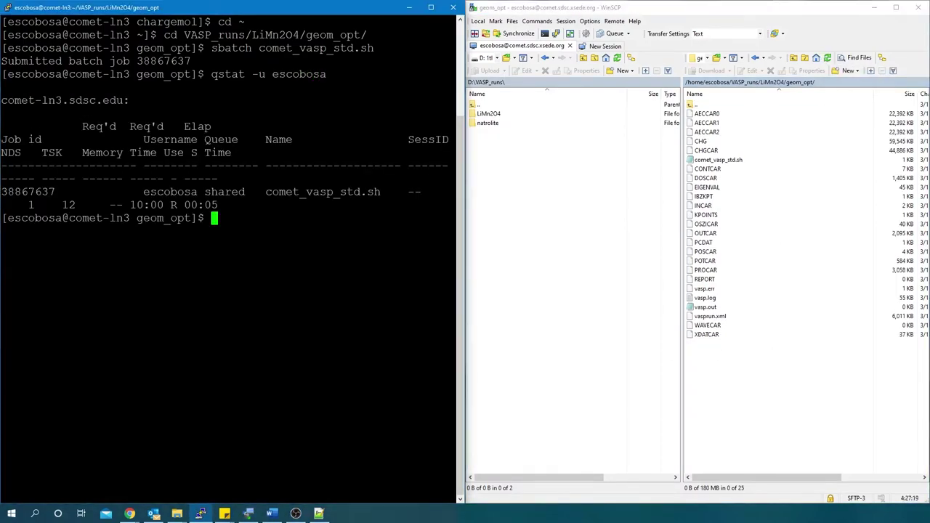
- Rerun the queue check and inspect the final ionic step energy in OSZICAR
key(Up)
key(Return)
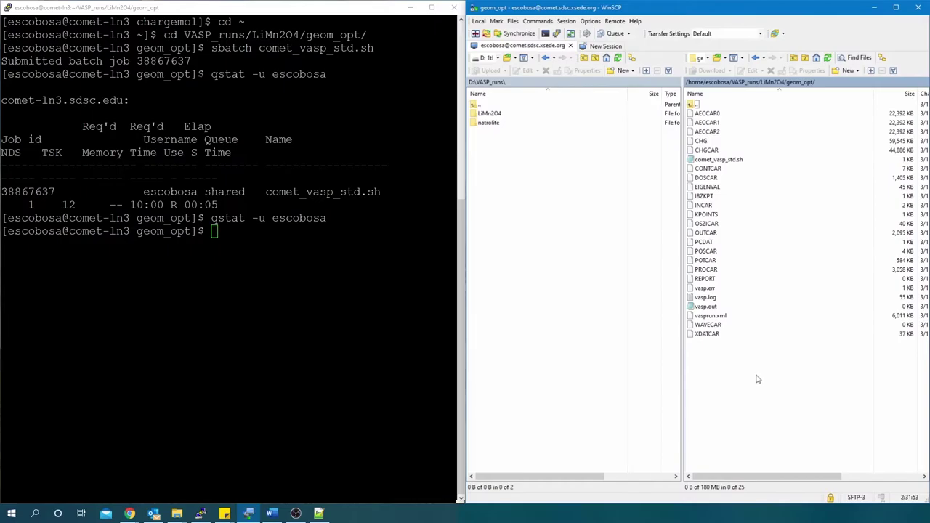
double_click(715, 224)
drag(854, 73, 855, 454)
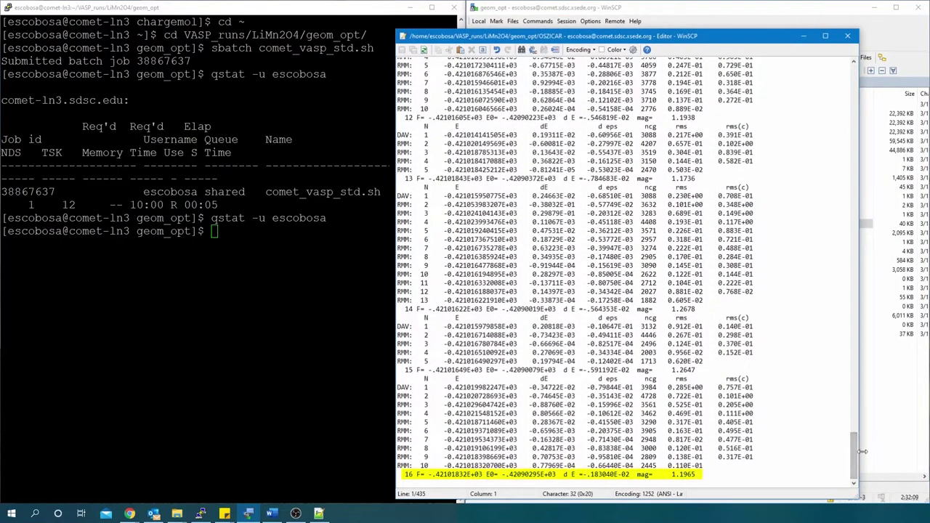
click(701, 476)
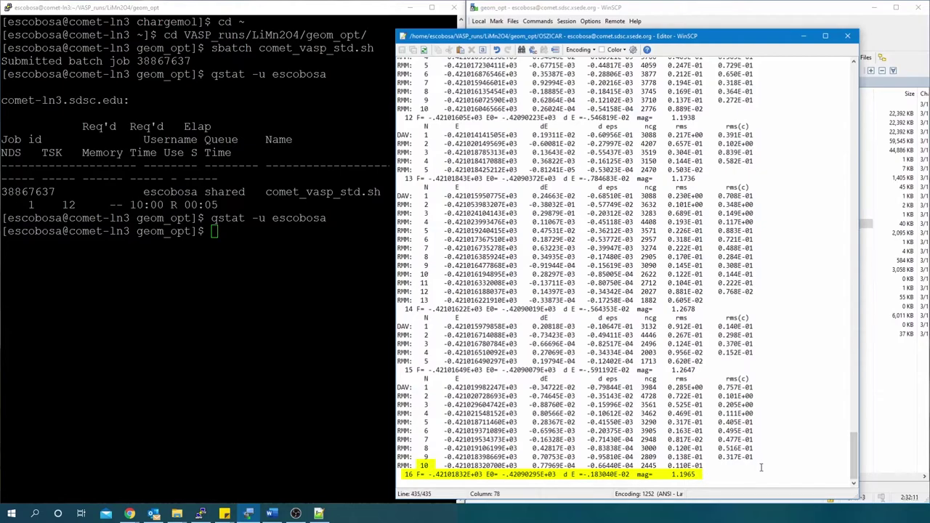
click(847, 35)
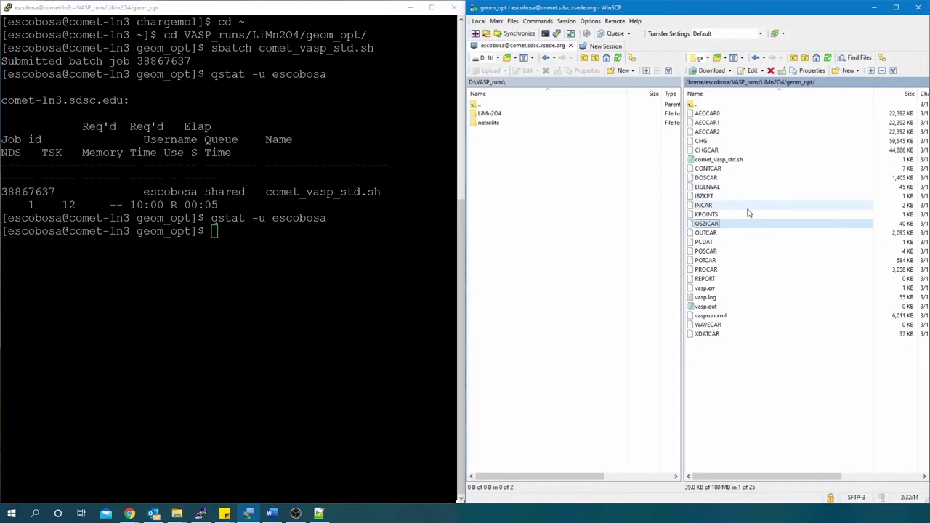
- Confirm OUTCAR reports 'reached required accuracy' and copy all results into local geom_opt
double_click(747, 233)
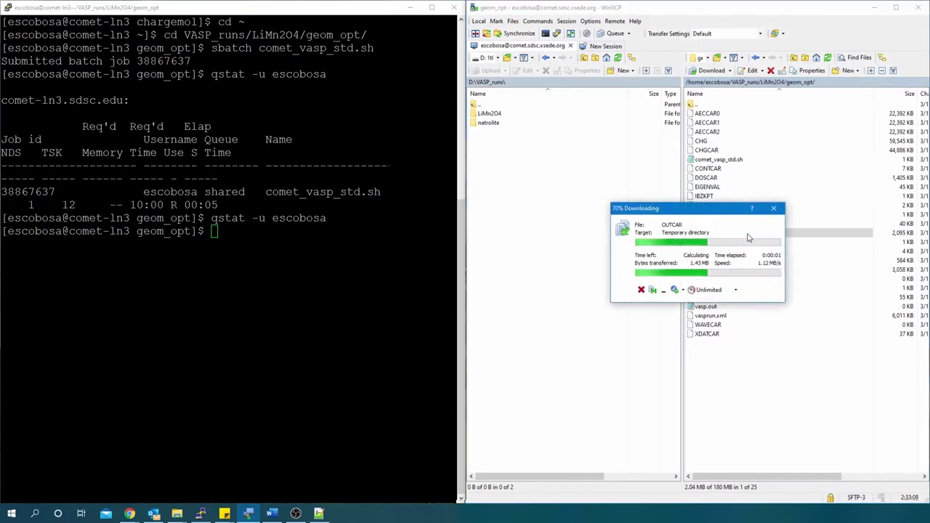
drag(854, 71, 863, 488)
scroll(727, 359, up, 20)
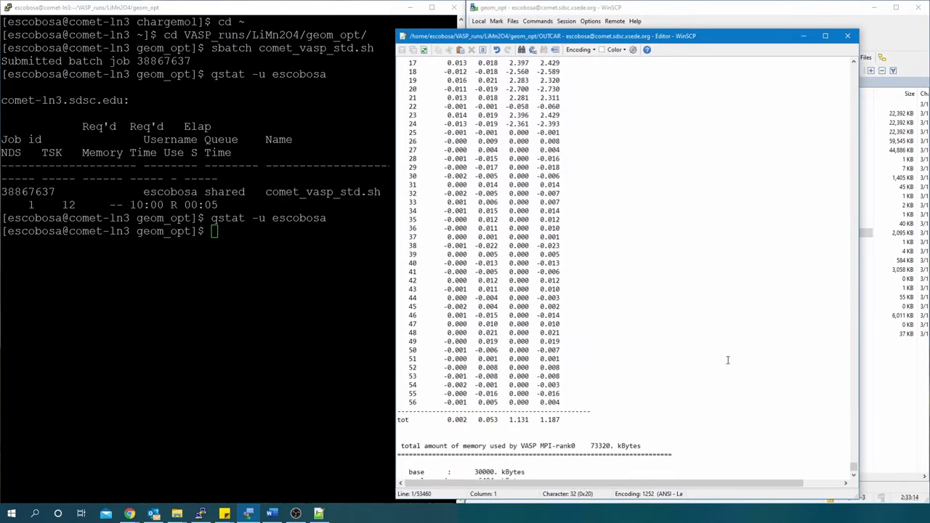
triple_click(692, 346)
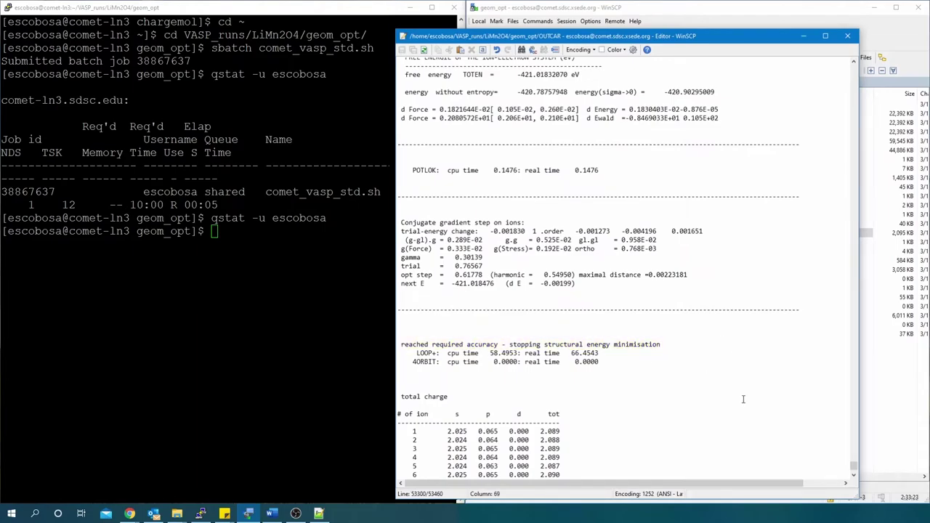
click(847, 35)
double_click(488, 113)
drag(811, 377, 494, 114)
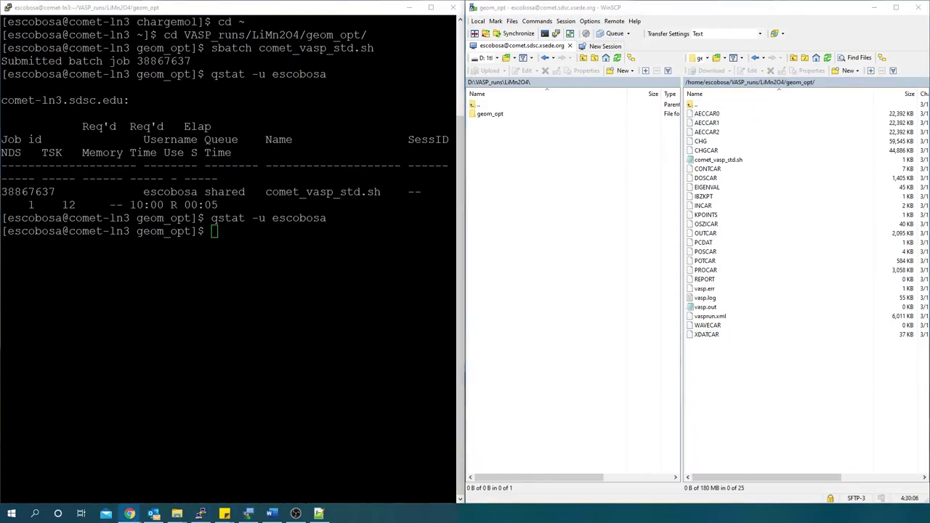
- Create a new folder named gen_dens inside LiMn2O4
double_click(715, 106)
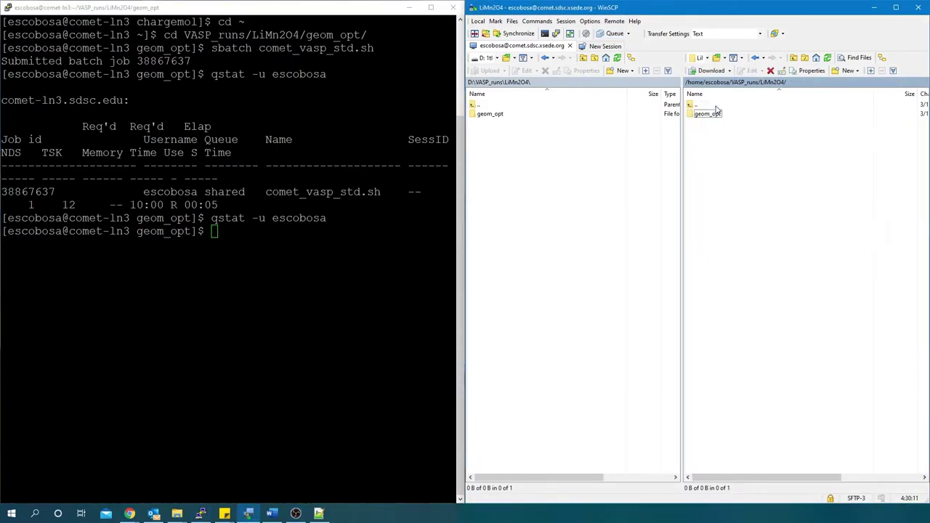
click(127, 468)
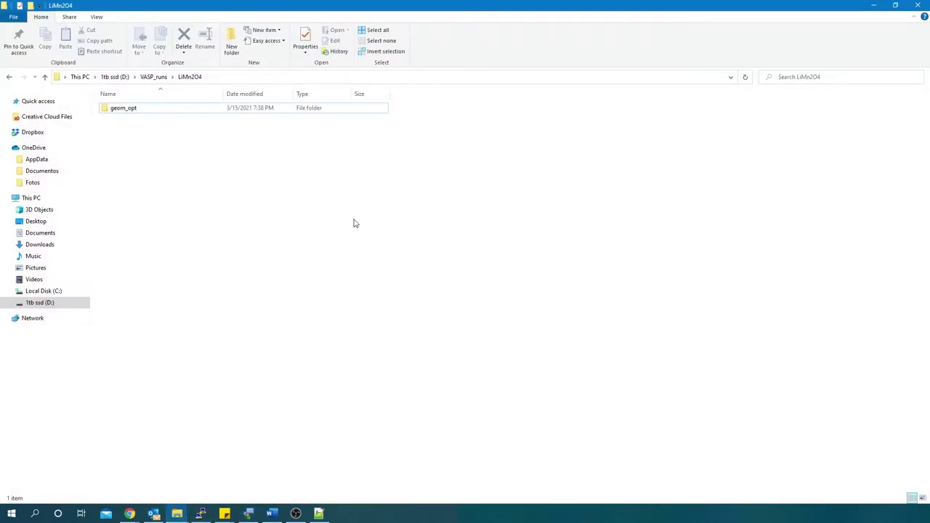
click(230, 46)
text(gen_dens)
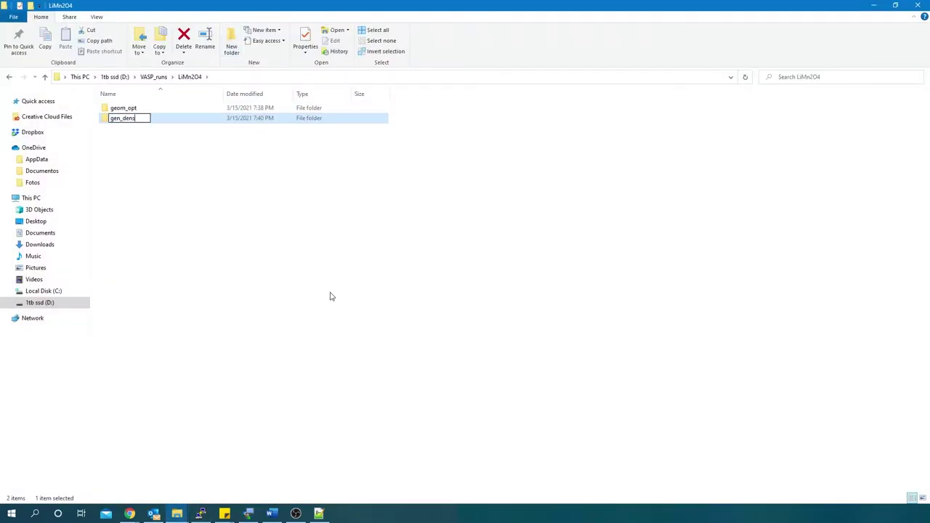
key(Return)
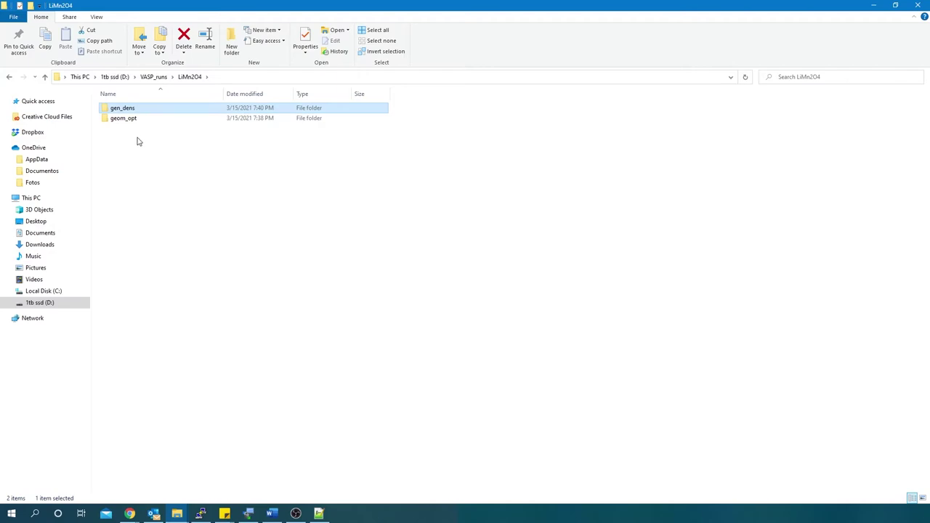
- Copy CONTCAR, INCAR, KPOINTS and POTCAR from geom_opt
double_click(124, 119)
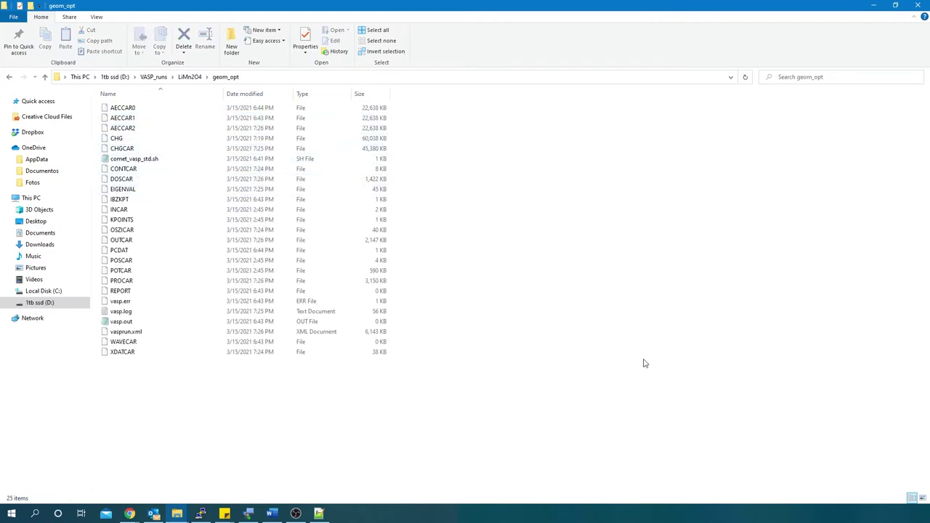
click(123, 168)
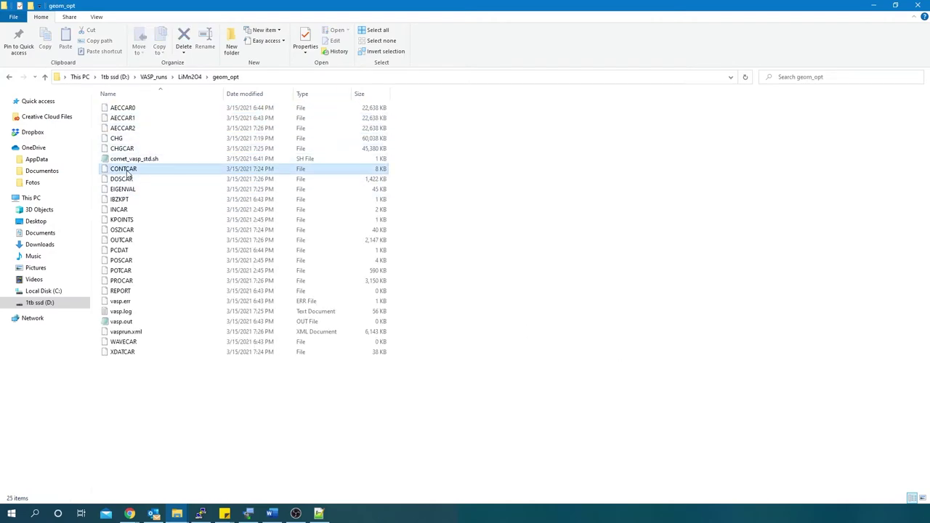
ctrl+click(122, 209)
ctrl+click(131, 220)
ctrl+click(143, 271)
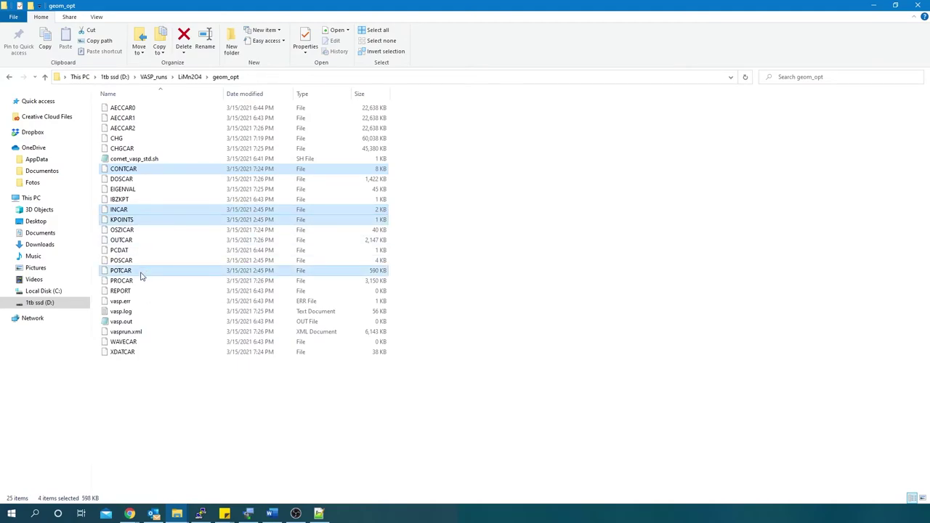
right_click(181, 213)
click(117, 339)
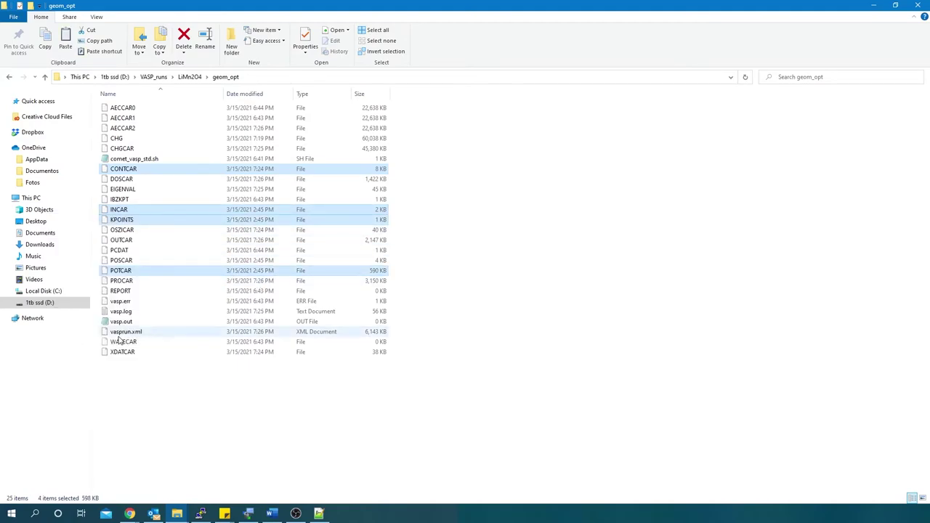
- Paste the four files into gen_dens and rename CONTCAR to POSCAR
click(8, 76)
double_click(141, 108)
right_click(106, 169)
click(124, 236)
click(146, 108)
key(F2)
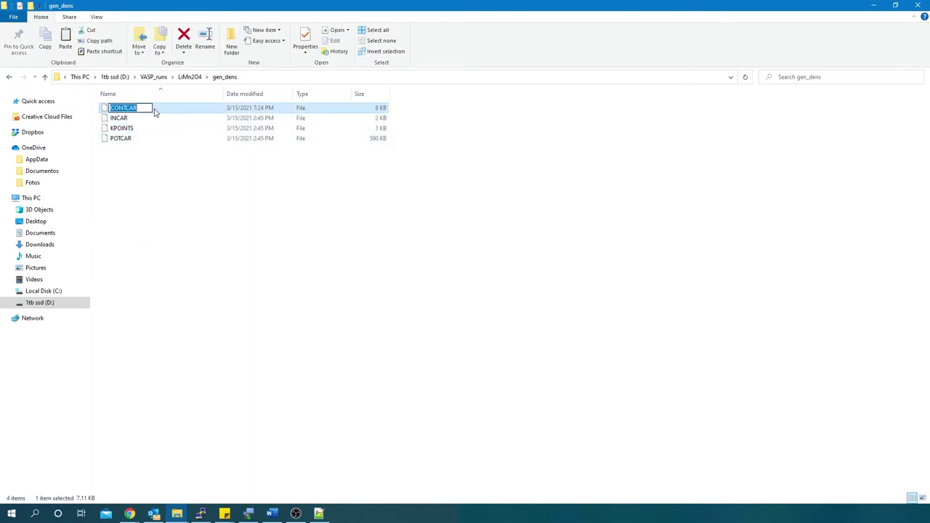
text(POS)
key(Return)
- Add the comet_vasp_std.sh job script from geom_opt to gen_dens
click(8, 76)
double_click(127, 118)
click(157, 159)
click(8, 76)
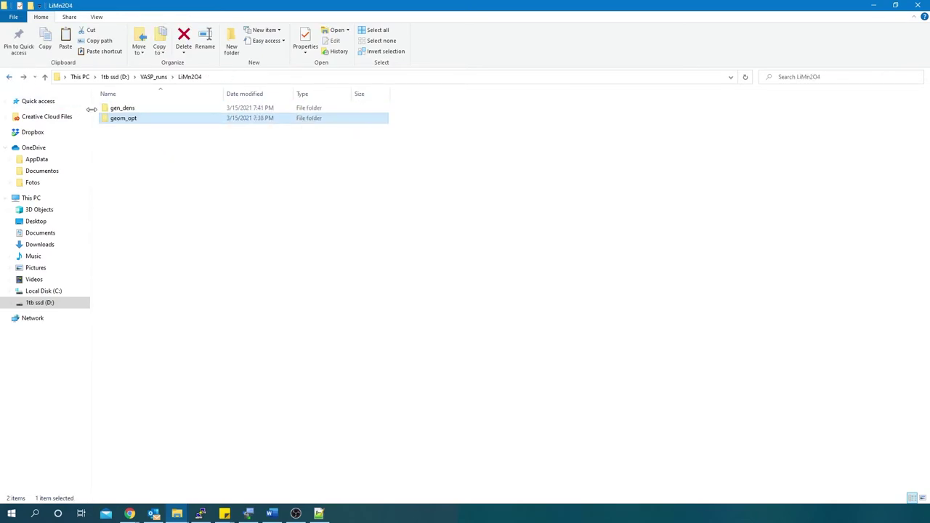
double_click(120, 108)
key(ctrl+v)
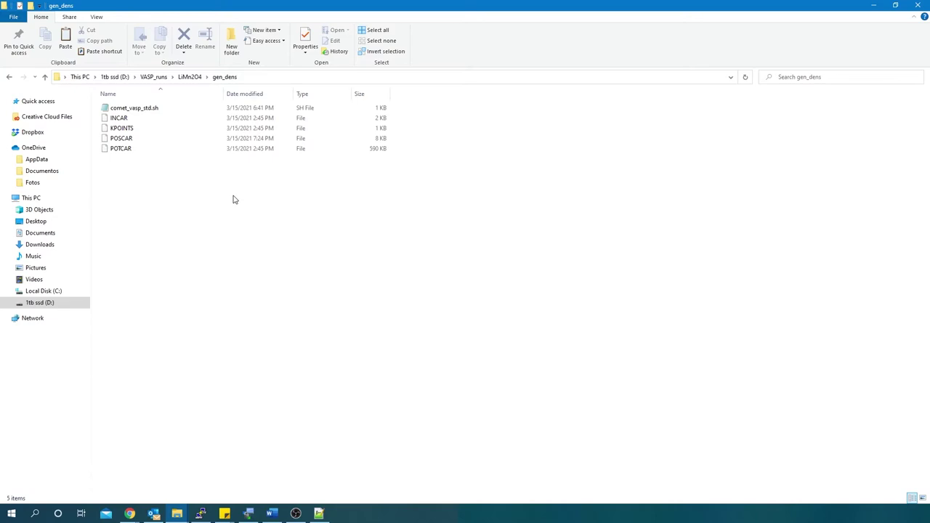
- Open the gen_dens INCAR in Notepad++ and delete the ISIF, IBRION and EDIFFG lines
right_click(176, 121)
click(128, 181)
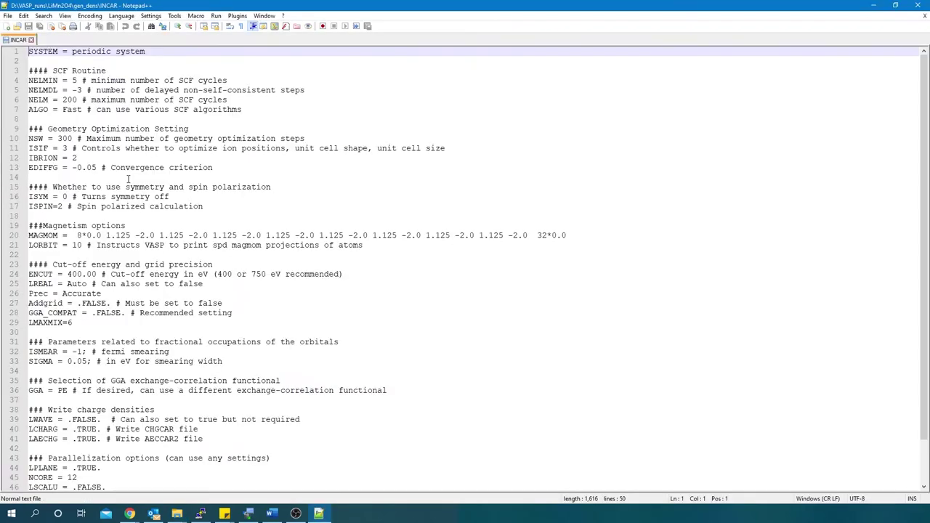
drag(218, 167, 1, 149)
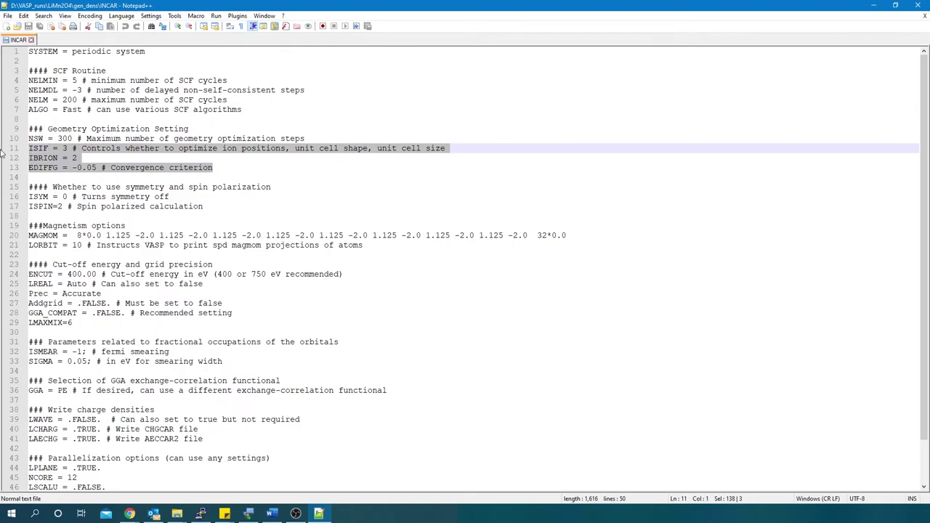
key(Delete)
key(BackSpace)
- Set NSW to 0, retitle its section 'Fixed geometry required', drop the trailing comment, and save
drag(73, 138, 59, 138)
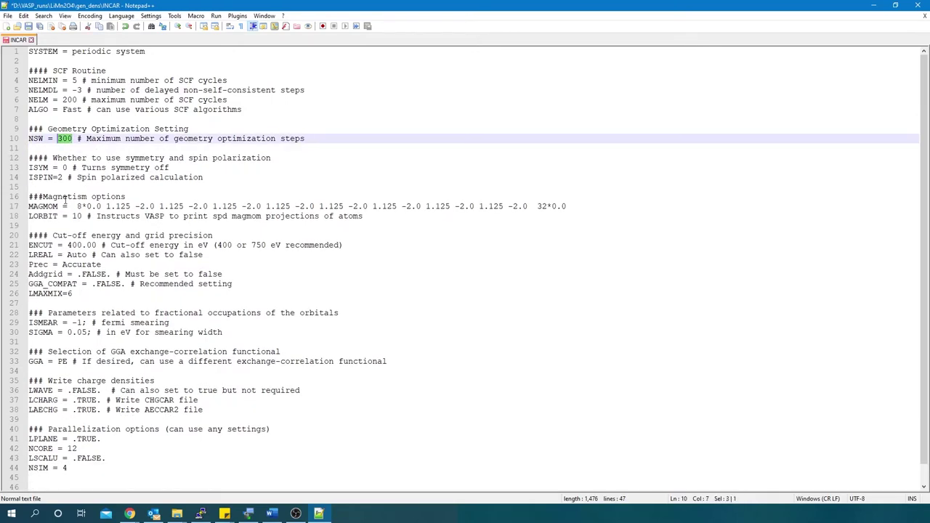
text(0)
key(Up)
key(End)
key(ctrl+shift+Left)
key(ctrl+shift+Left)
key(ctrl+shift+Left)
text(Fixed geomet)
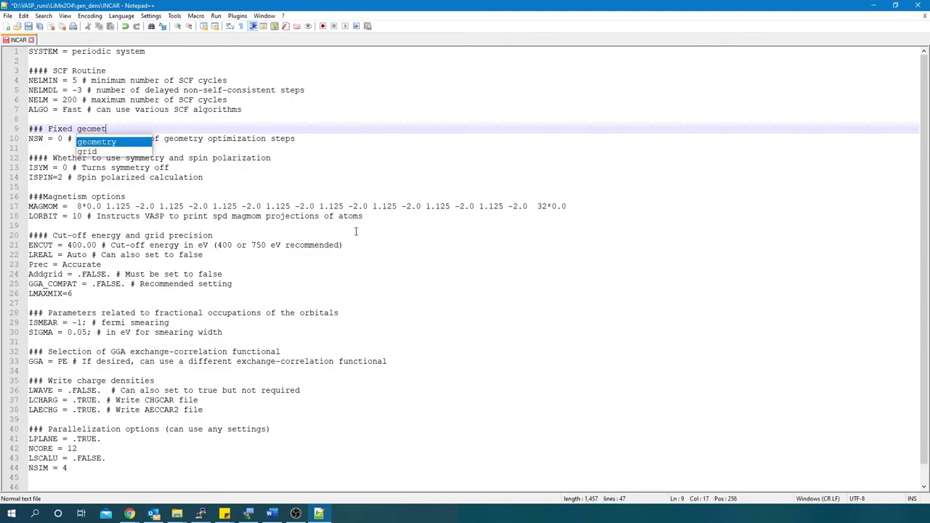
text(ry required)
key(Down)
key(End)
key(ctrl+shift+Left)
key(ctrl+shift+Left)
key(ctrl+shift+Left)
key(ctrl+shift+Left)
key(ctrl+shift+Left)
key(ctrl+shift+Left)
key(ctrl+shift+Left)
key(Delete)
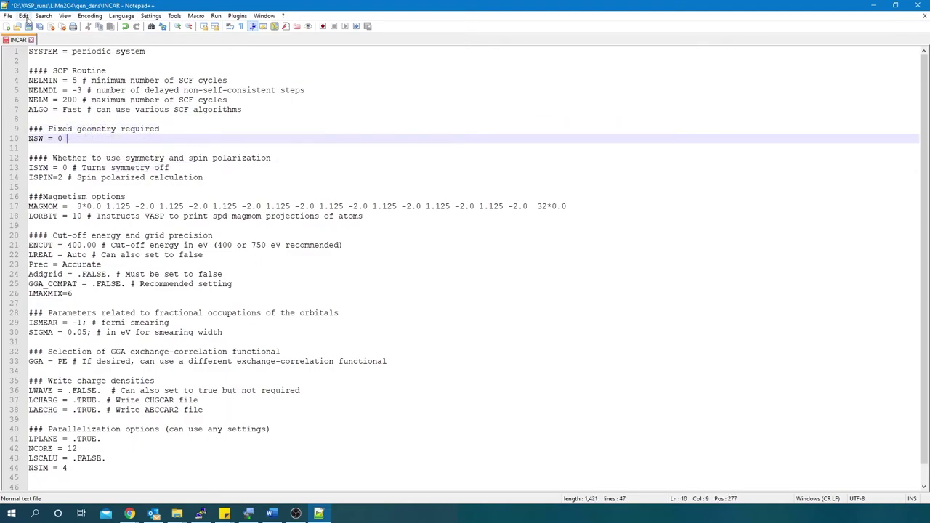
click(28, 26)
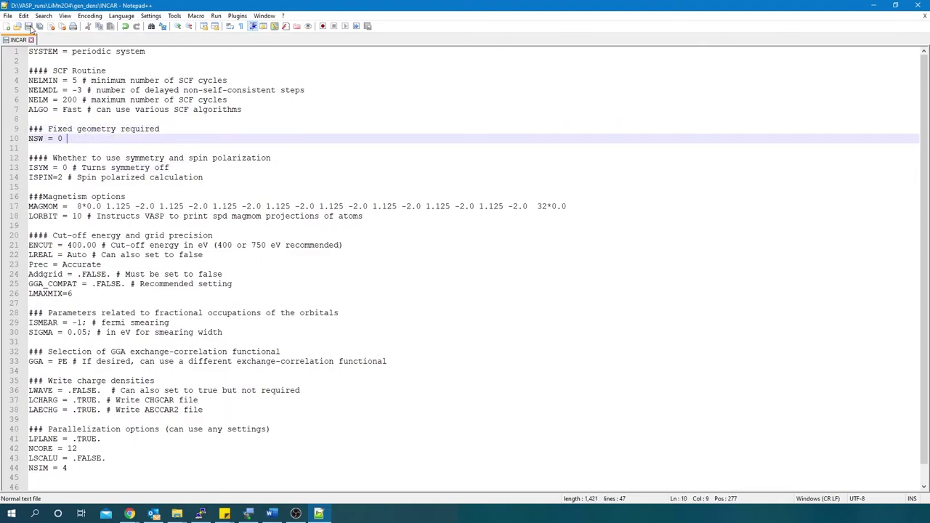
- Upload the gen_dens folder into the cluster's LiMn2O4 folder with WinSCP
click(917, 5)
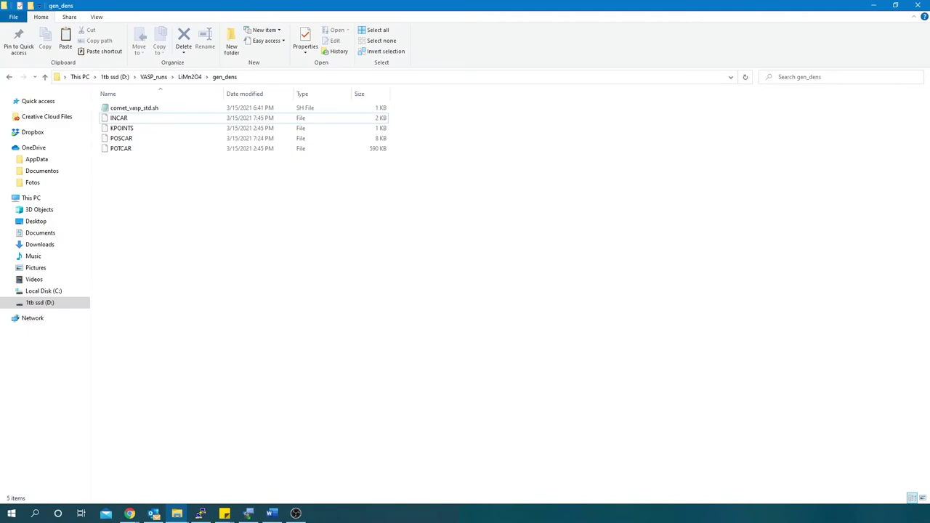
click(872, 6)
drag(494, 114, 747, 143)
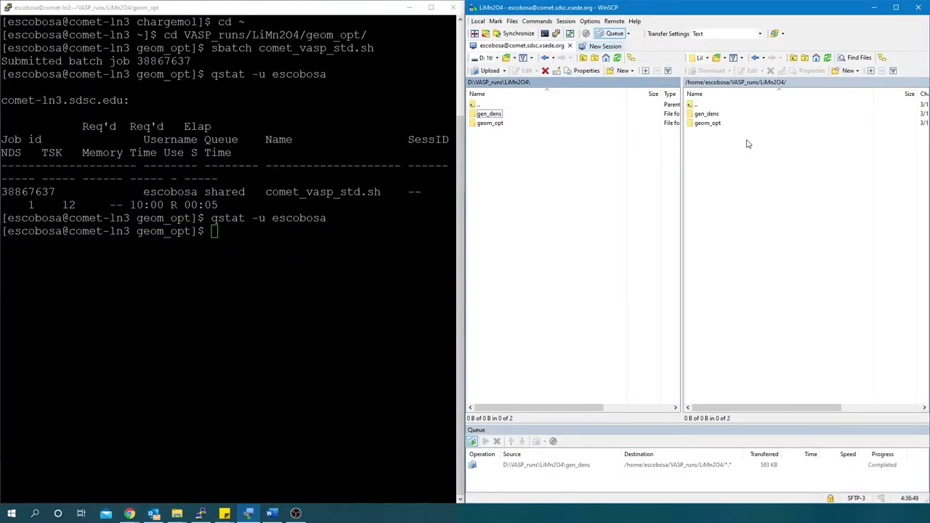
double_click(706, 114)
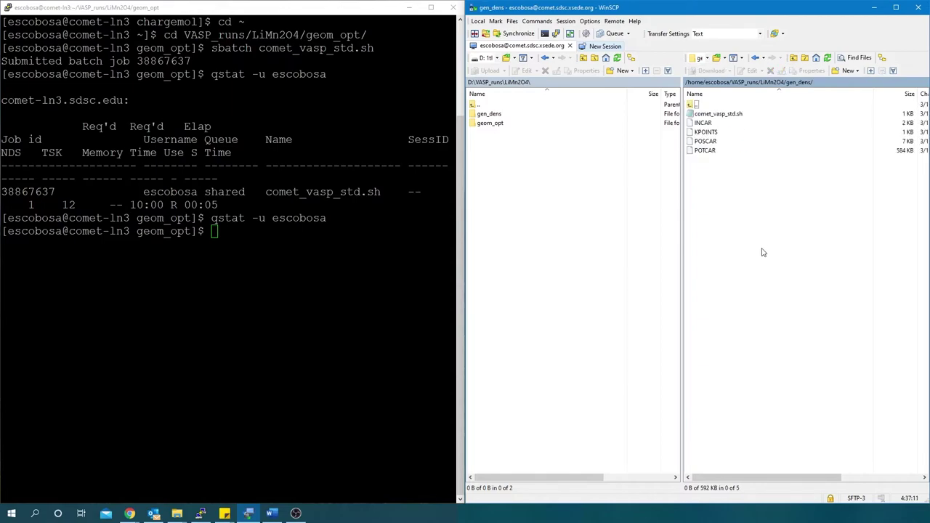
- In PuTTY, move into LiMn2O4/gen_dens and submit comet_vasp_std.sh with sbatch
key(alt+Tab)
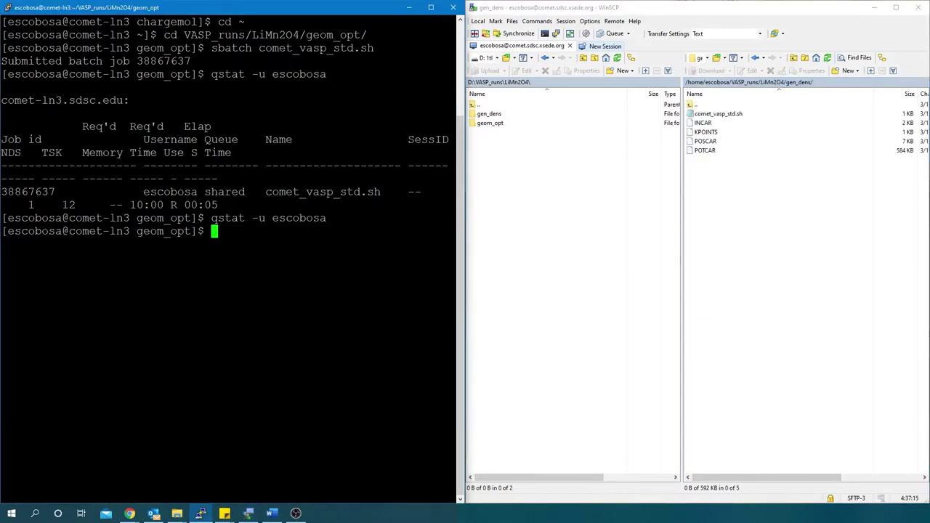
text(cd ..)
key(Return)
text(cd gen_dens/)
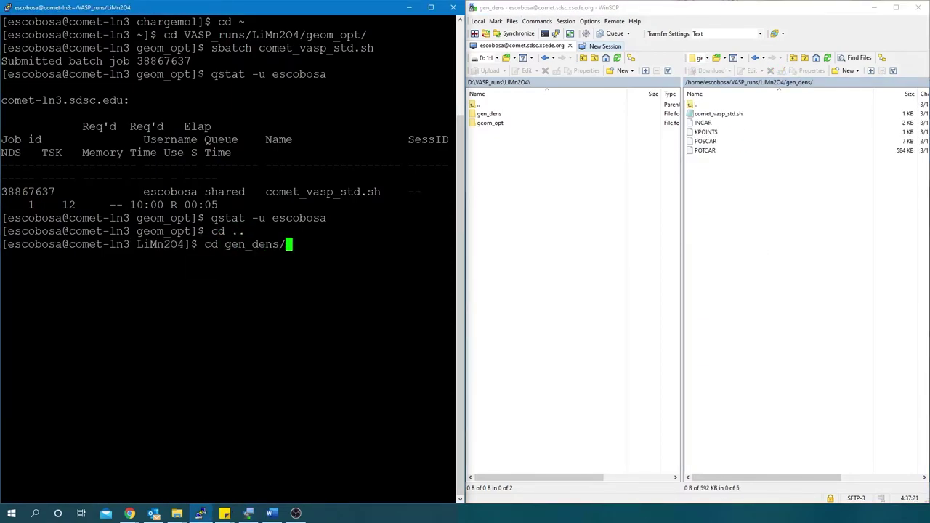
key(Return)
text(sbatch comet_vasp_std.sh)
key(Return)
click(796, 239)
- Refresh the remote gen_dens listing and query the user's jobs with qstat -u
click(827, 57)
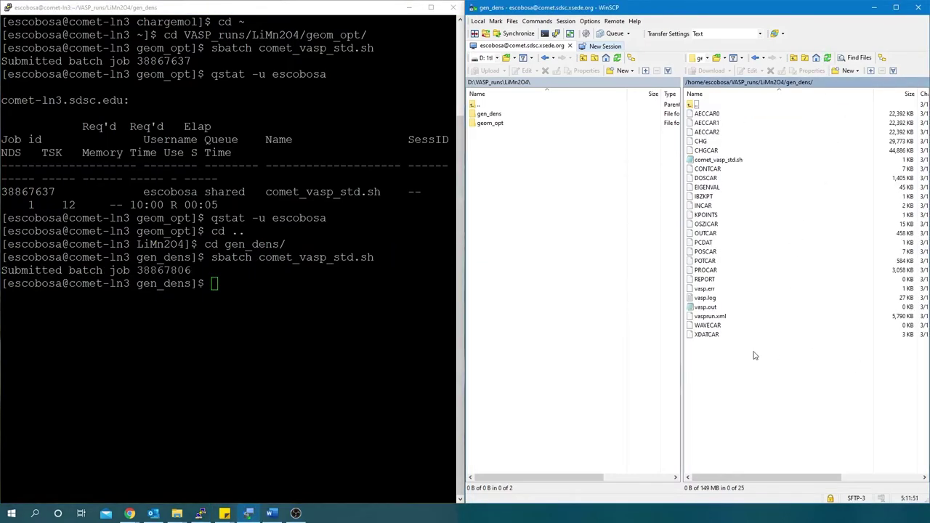
key(alt+Tab)
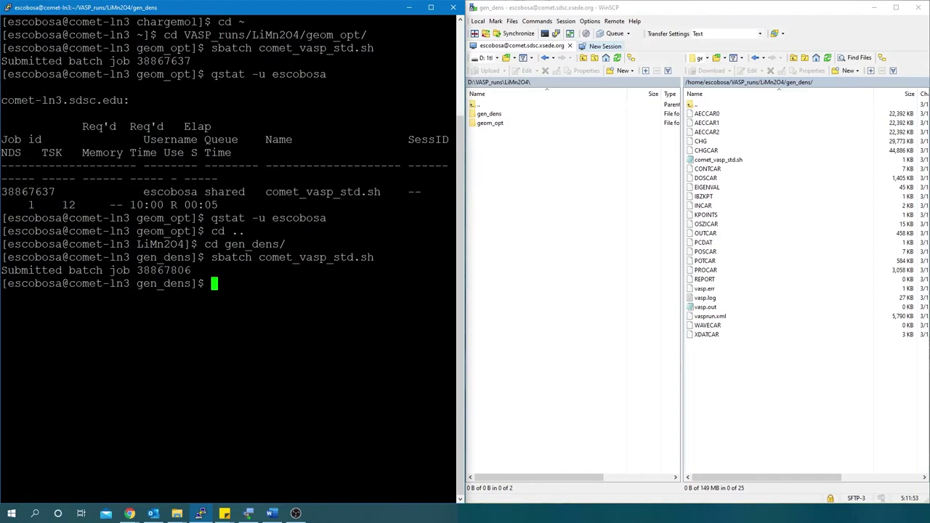
text(qstat -u escobosa)
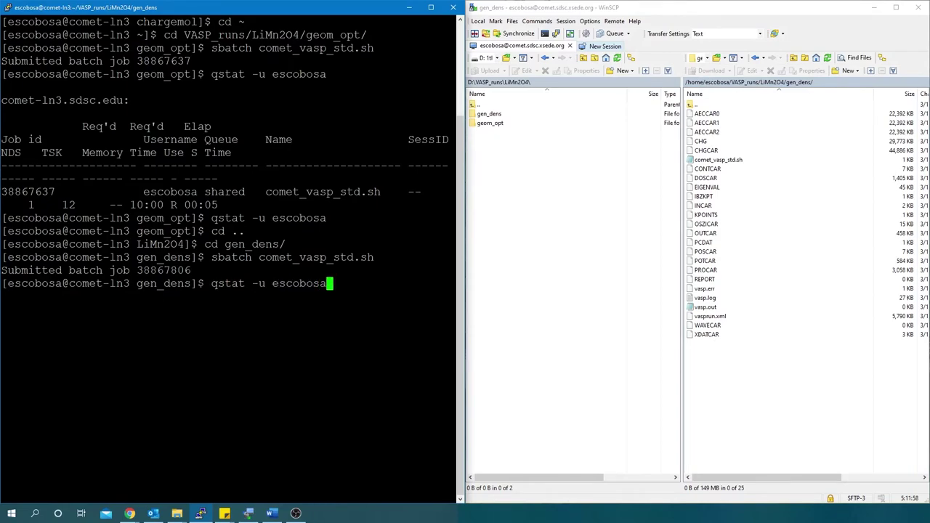
key(Return)
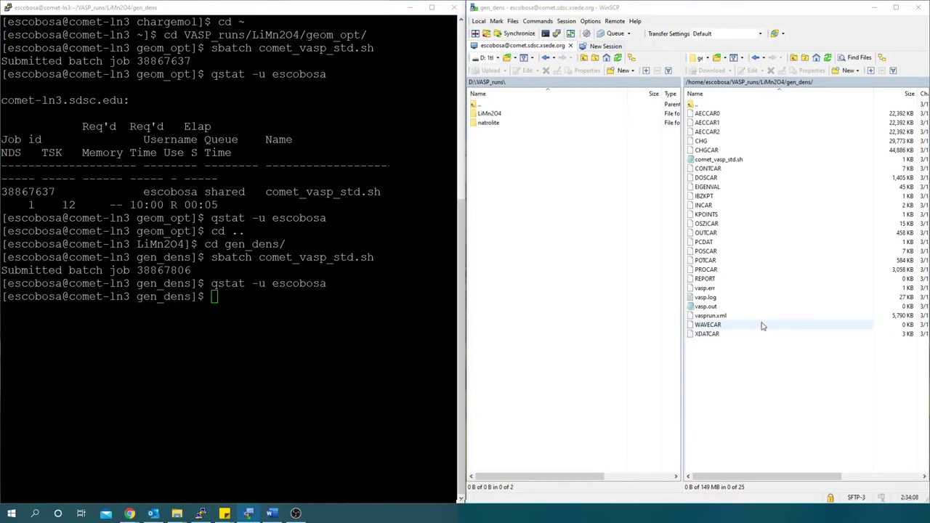
- Open OSZICAR and check the final step: F = -.42010455E+03, mag = 9.8514
double_click(712, 223)
drag(851, 116, 900, 407)
click(710, 476)
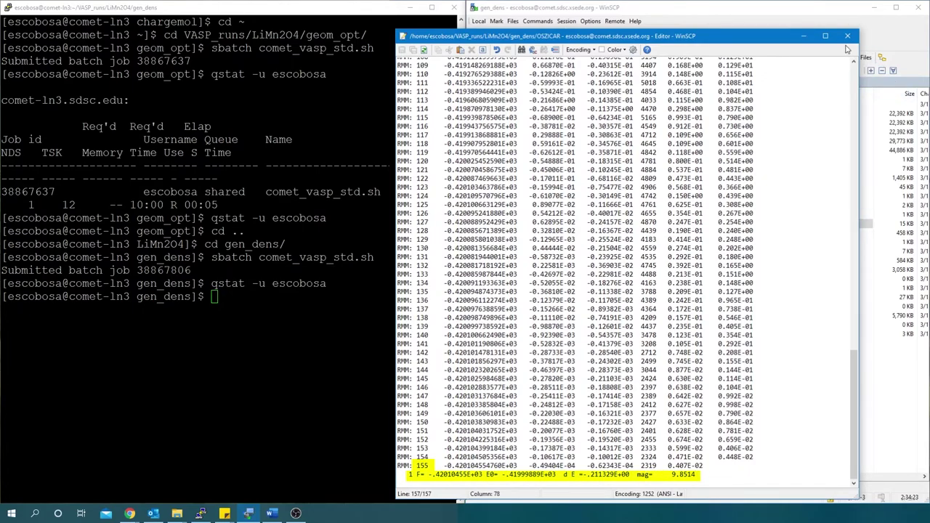
- Create a new chargemol folder in the remote LiMn2O4 directory
click(848, 36)
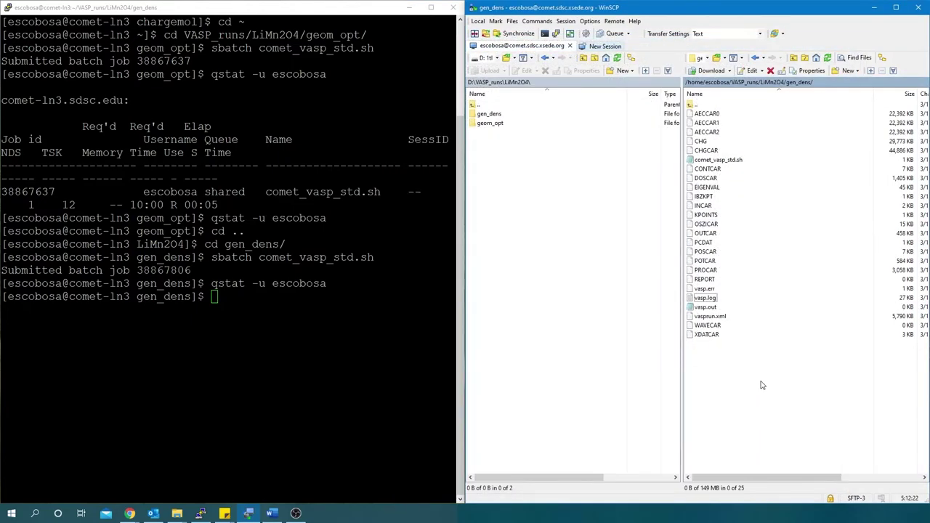
drag(761, 384, 502, 118)
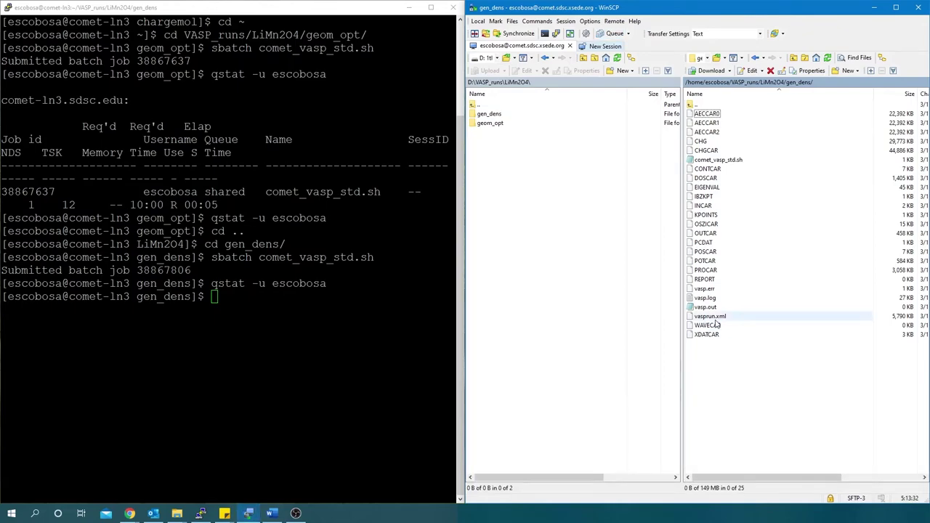
key(BackSpace)
key(F7)
key(Escape)
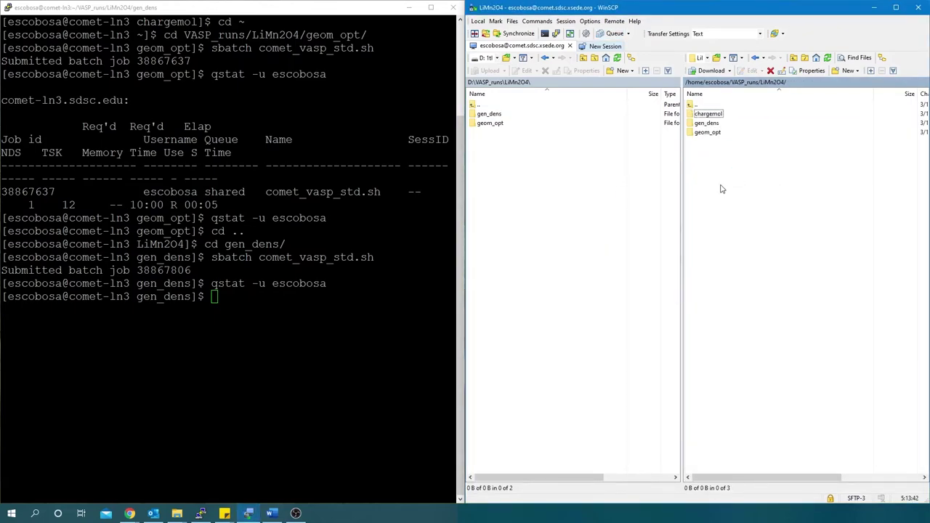
- Copy AECCAR2, CHGCAR and POTCAR from gen_dens into the remote chargemol folder
double_click(488, 114)
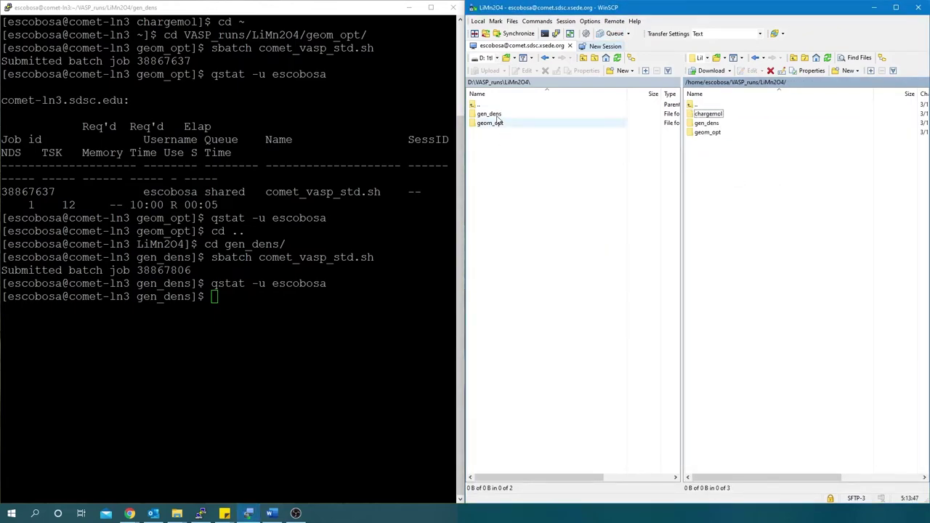
double_click(706, 115)
click(501, 133)
ctrl+click(501, 150)
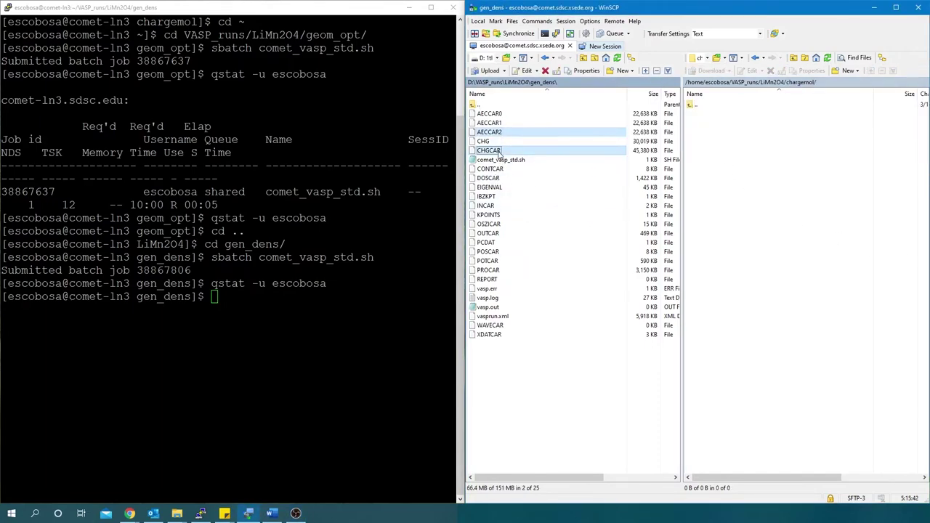
ctrl+click(496, 261)
drag(509, 150, 785, 211)
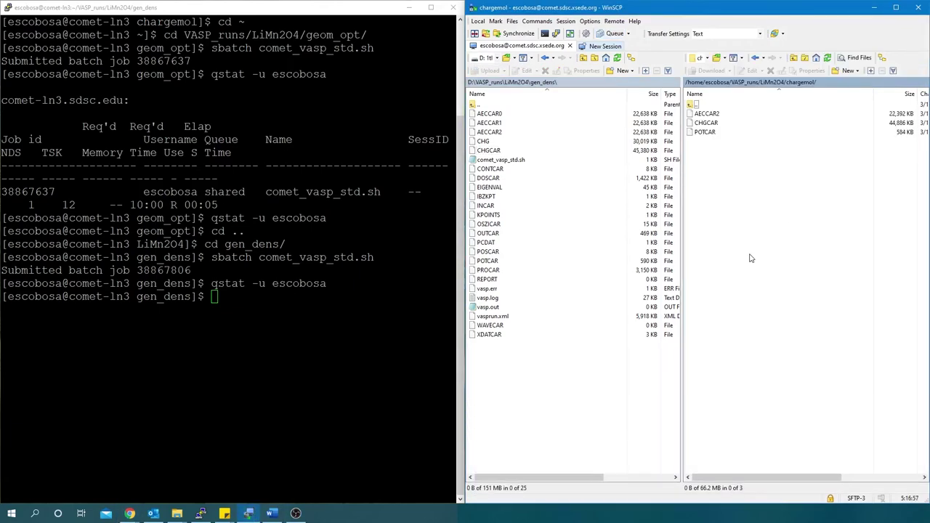
- Upload comet_FORTRAN_parallel.sh and job_control.txt from the desktop into chargemol
double_click(475, 105)
double_click(550, 114)
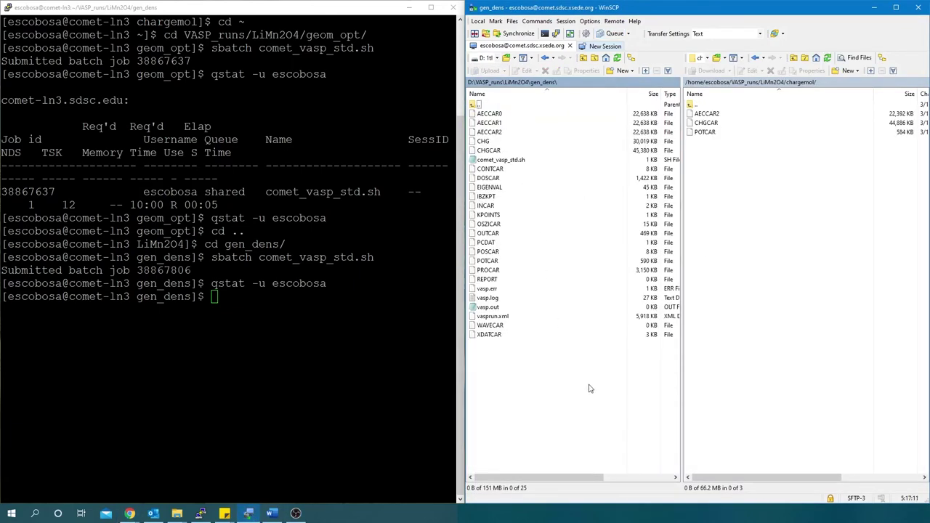
drag(730, 178, 731, 180)
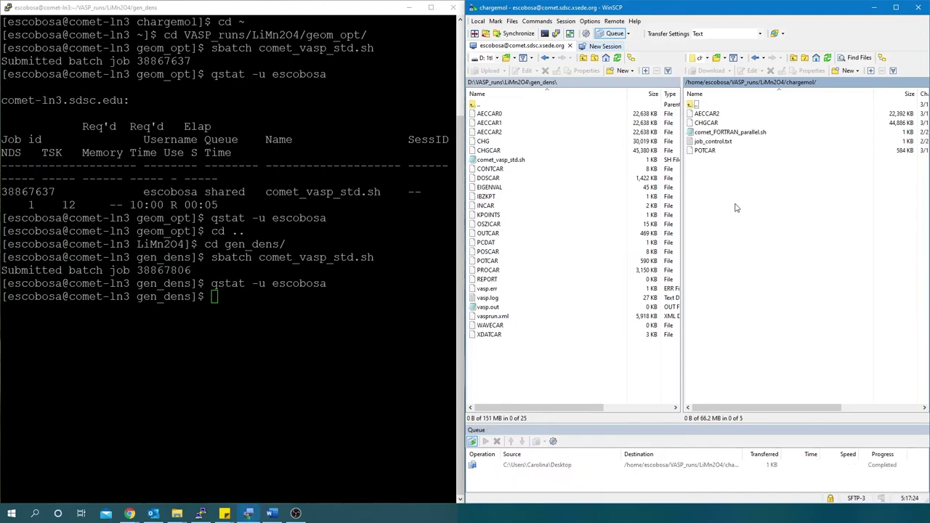
- Review comet_FORTRAN_parallel.sh and job_control.txt in WinSCP's viewer
double_click(728, 133)
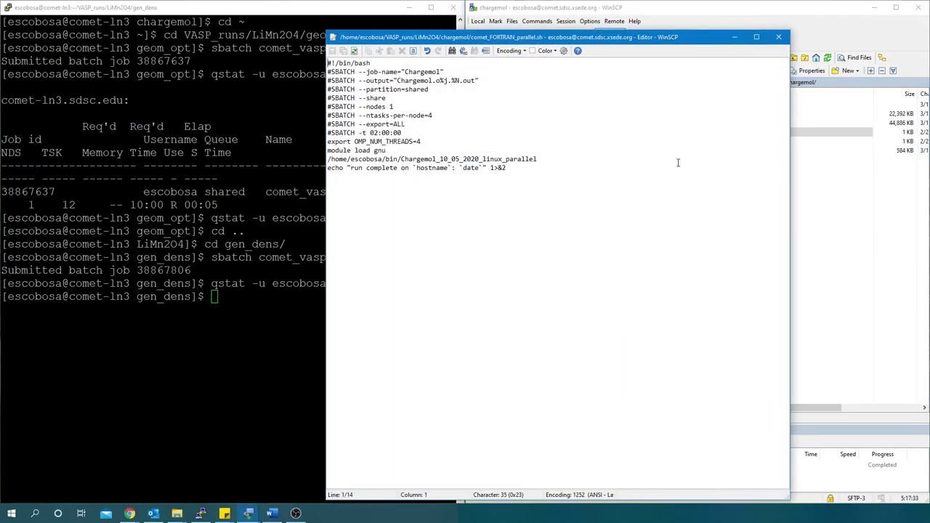
click(777, 37)
double_click(725, 143)
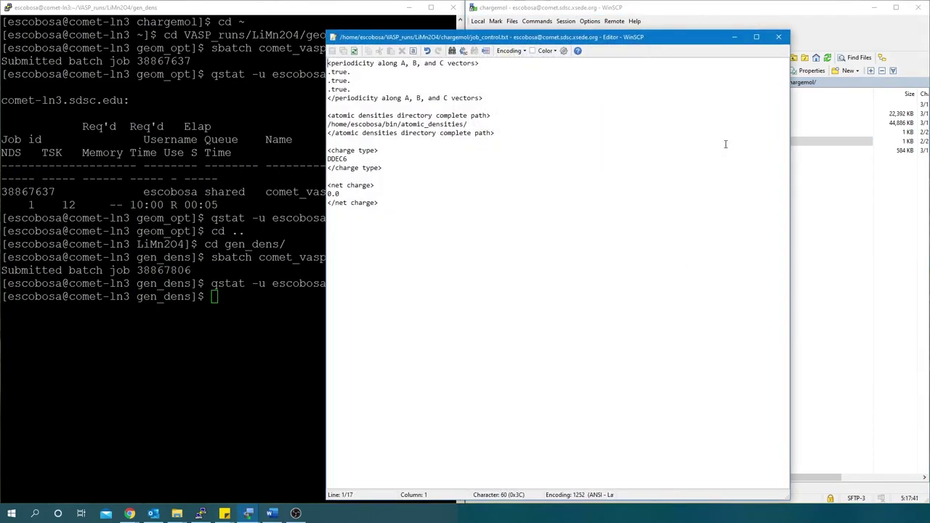
click(782, 37)
- From LiMn2O4/chargemol, submit comet_FORTRAN_parallel.sh with sbatch and refresh the remote listing
text(cd ..)
key(Return)
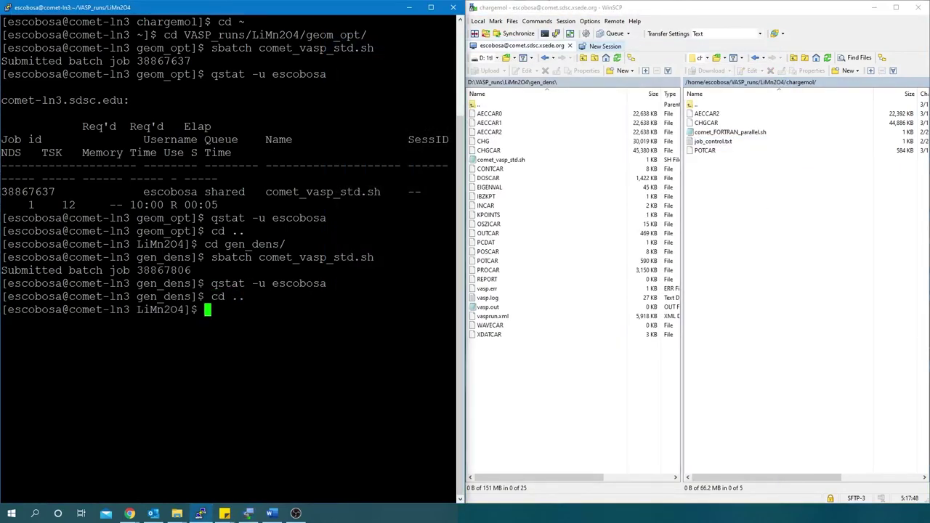
text(cd chargemol/)
key(Return)
text(sbatch comet_FORTRAN_parallel.sh)
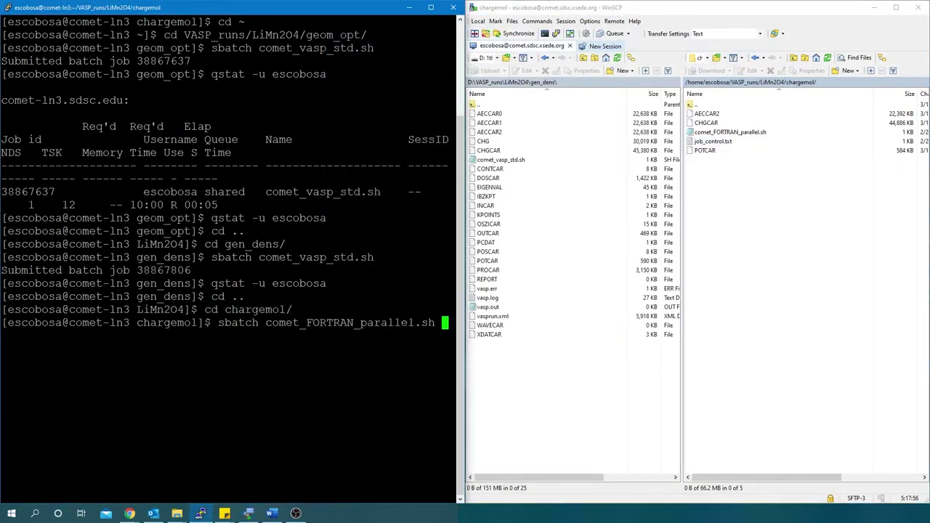
key(Return)
click(833, 69)
click(827, 59)
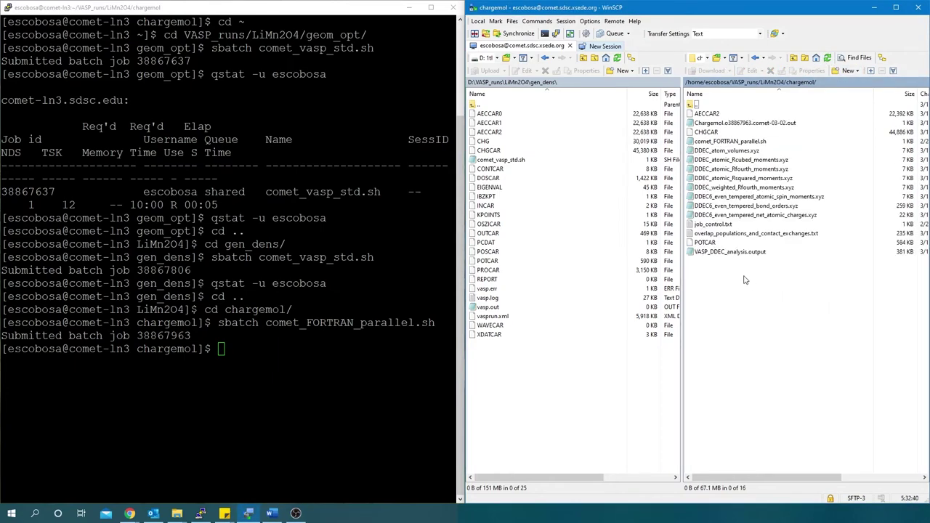
- Query the user's jobs with qstat -u to confirm the Chargemol job has left the queue
key(alt+Tab)
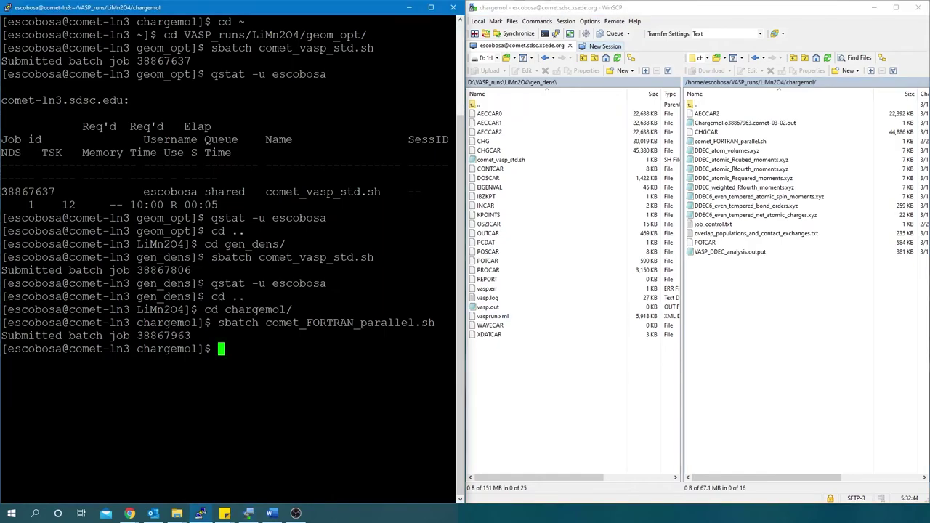
text(qstat -u esc)
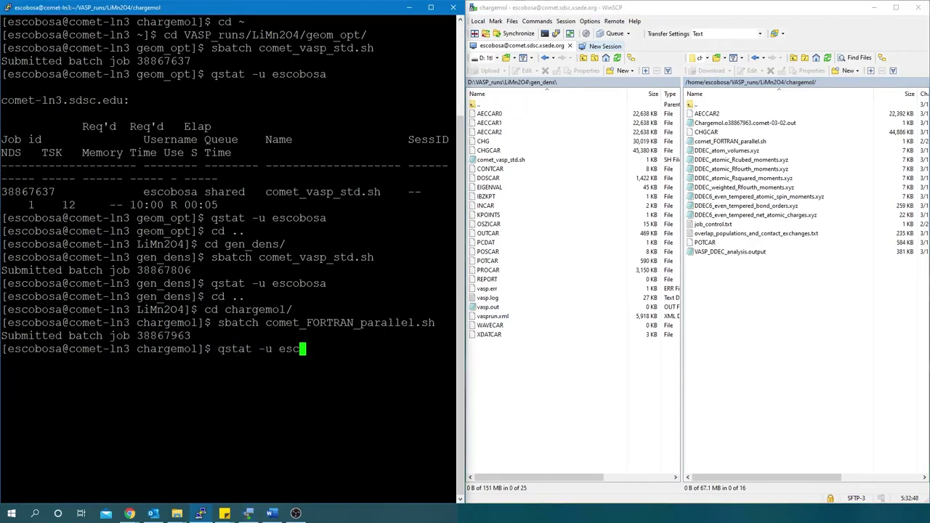
text(obosa)
key(Return)
click(801, 269)
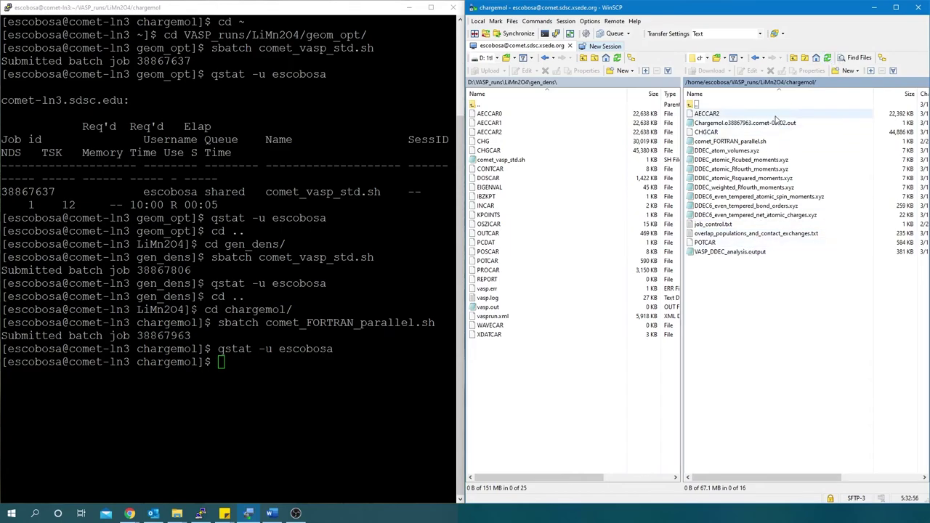
- Review the Chargemol .out log and VASP_DDEC_analysis.output for normal completion
double_click(775, 121)
key(Escape)
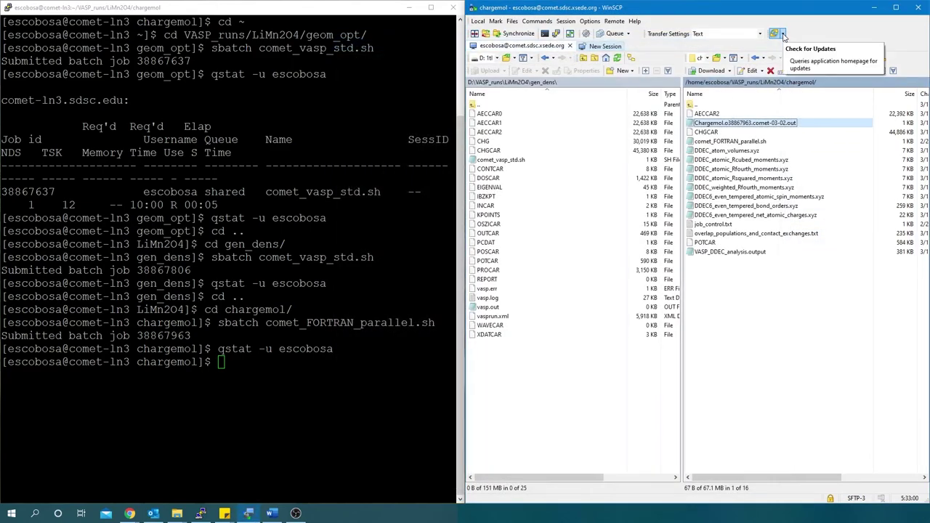
double_click(759, 253)
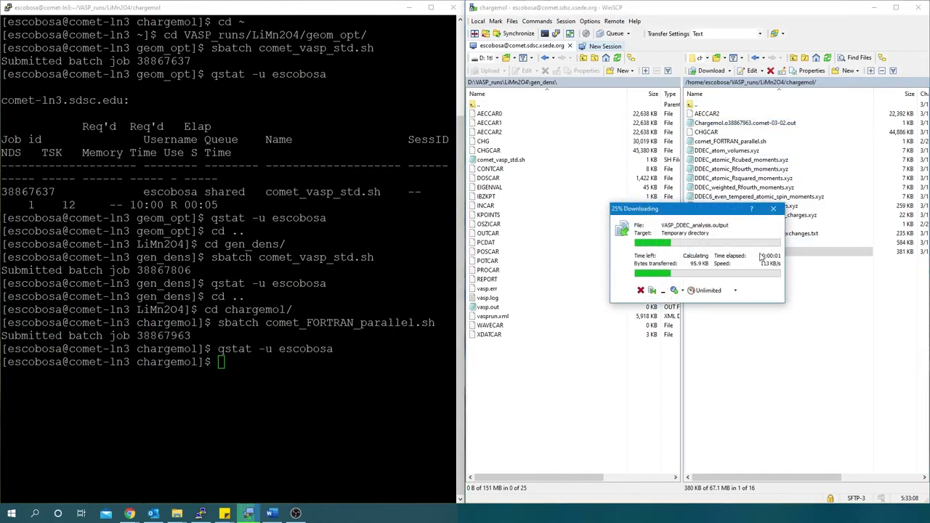
drag(784, 67, 785, 483)
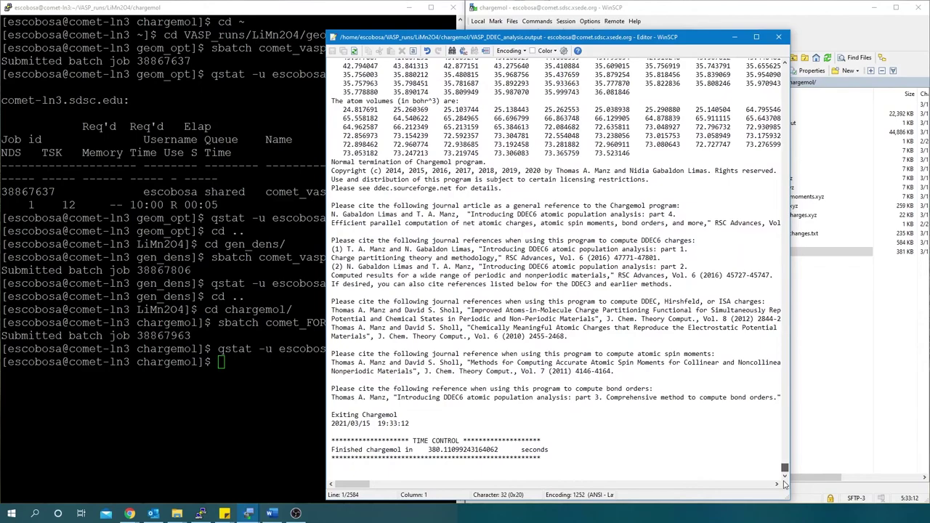
click(778, 36)
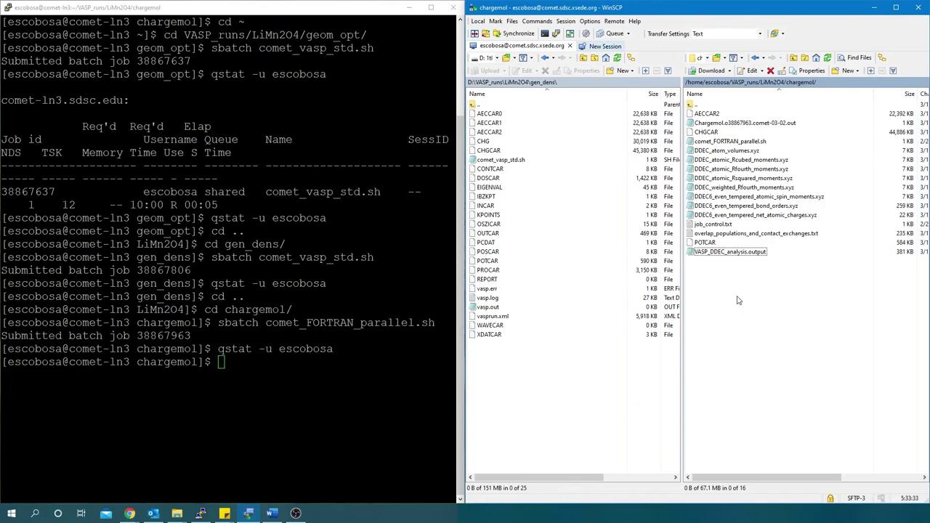
- Inspect the DDEC6 atomic spin moments file, showing Mn moments around ±2.4 to ±3.4
click(768, 215)
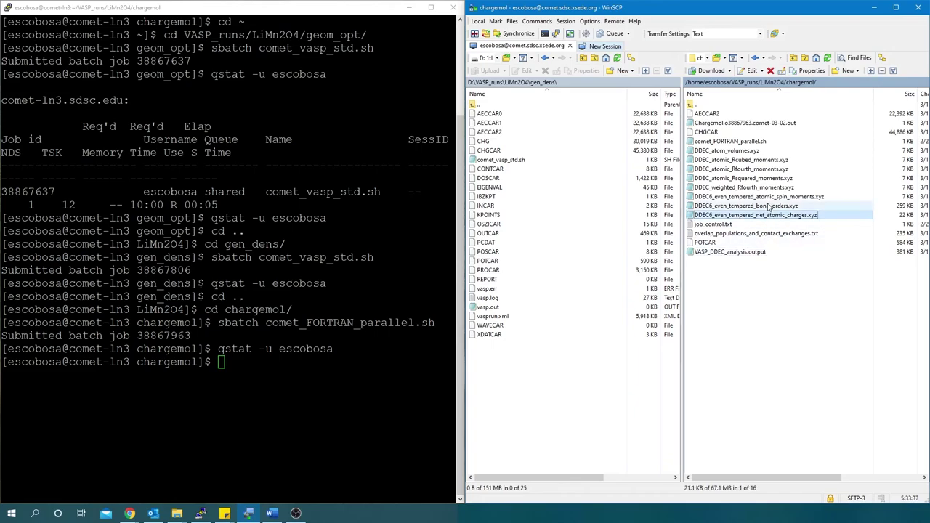
click(787, 206)
click(828, 197)
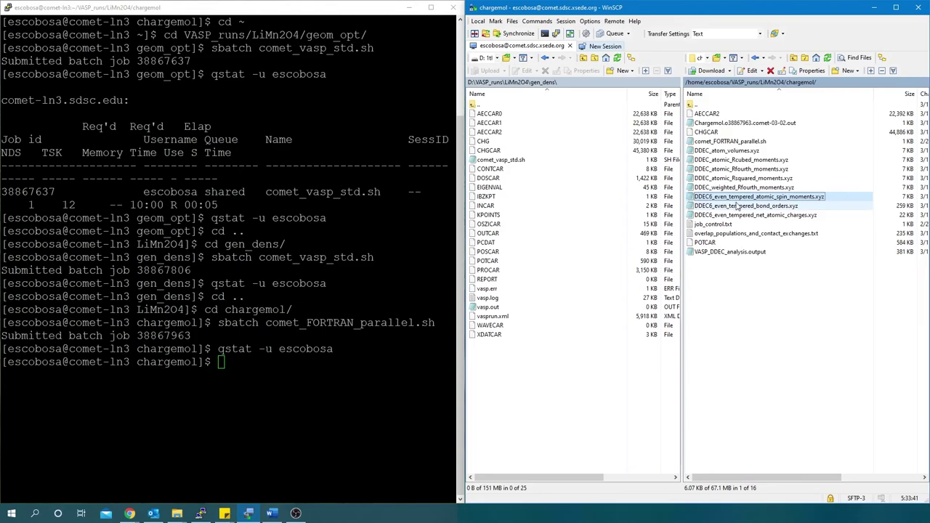
double_click(835, 199)
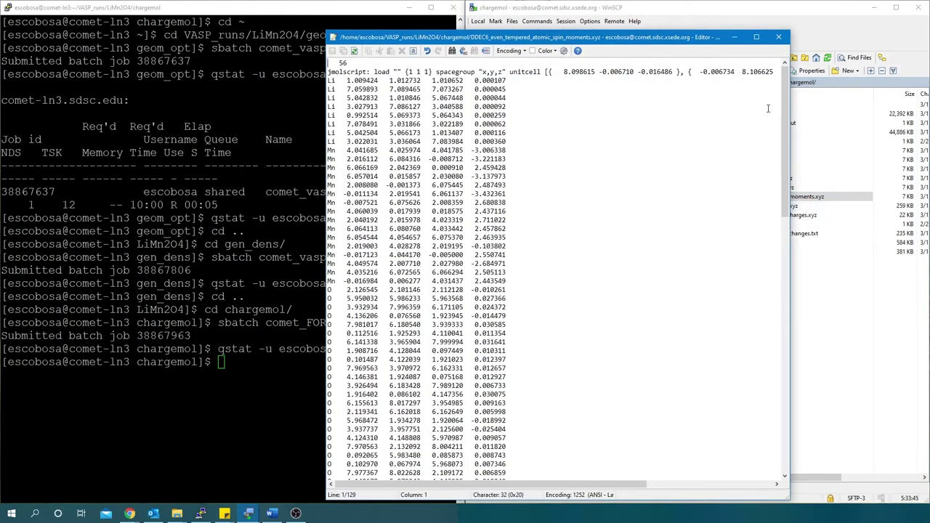
mouse_move(784, 109)
mouse_down()
mouse_move(785, 218)
mouse_move(784, 109)
mouse_up()
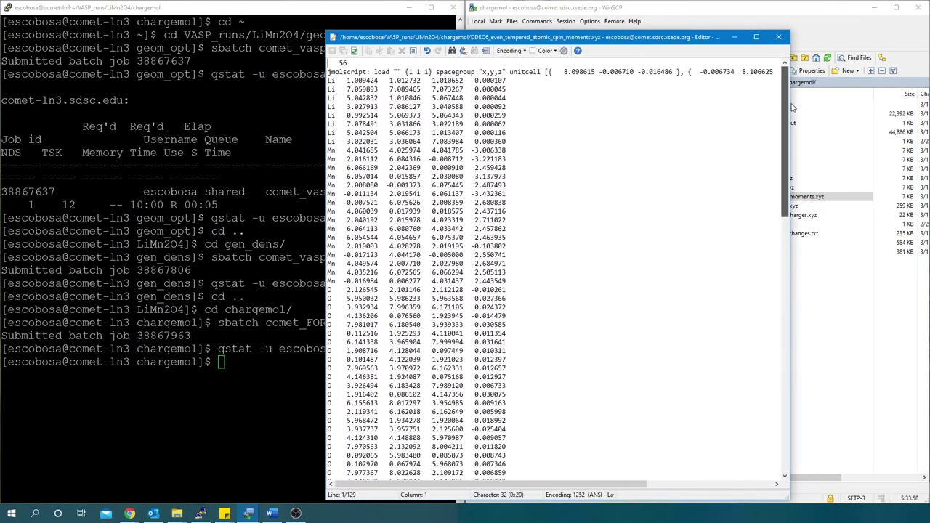
click(776, 37)
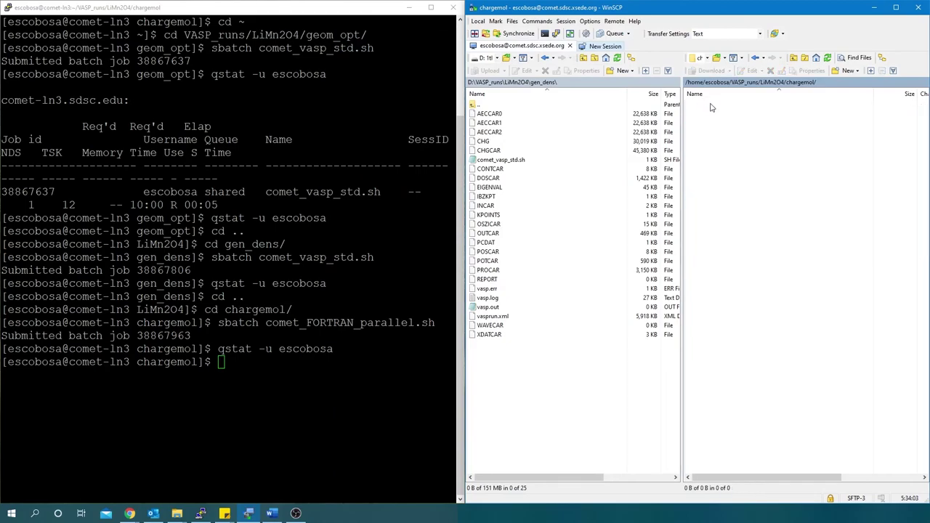
double_click(697, 103)
double_click(709, 123)
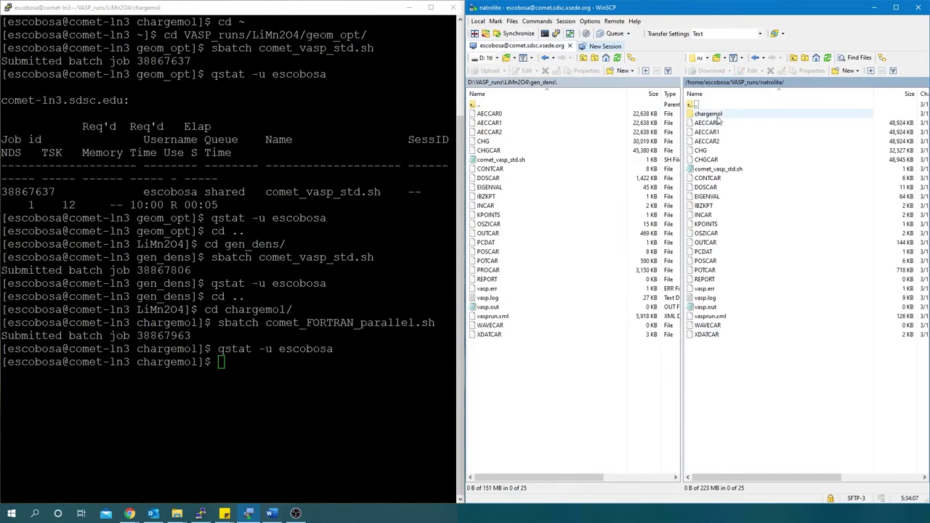
double_click(708, 115)
click(794, 195)
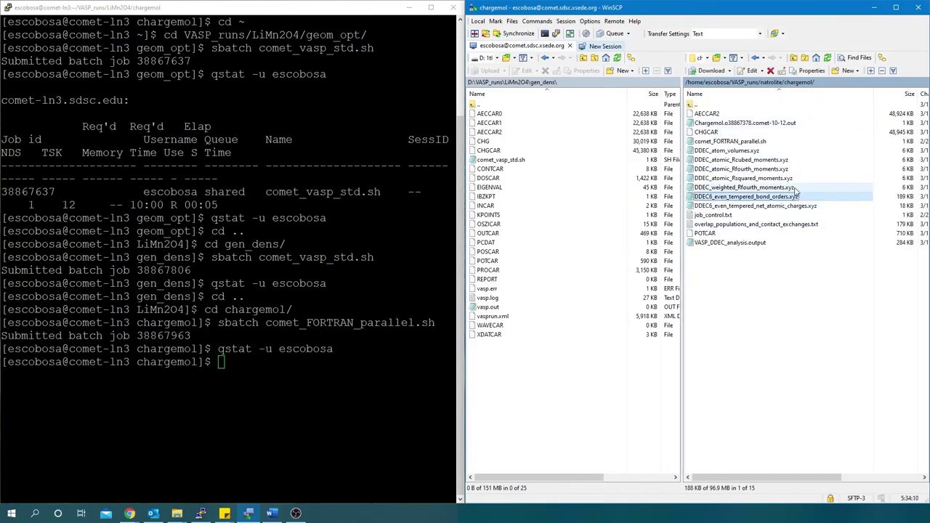
click(799, 206)
double_click(714, 106)
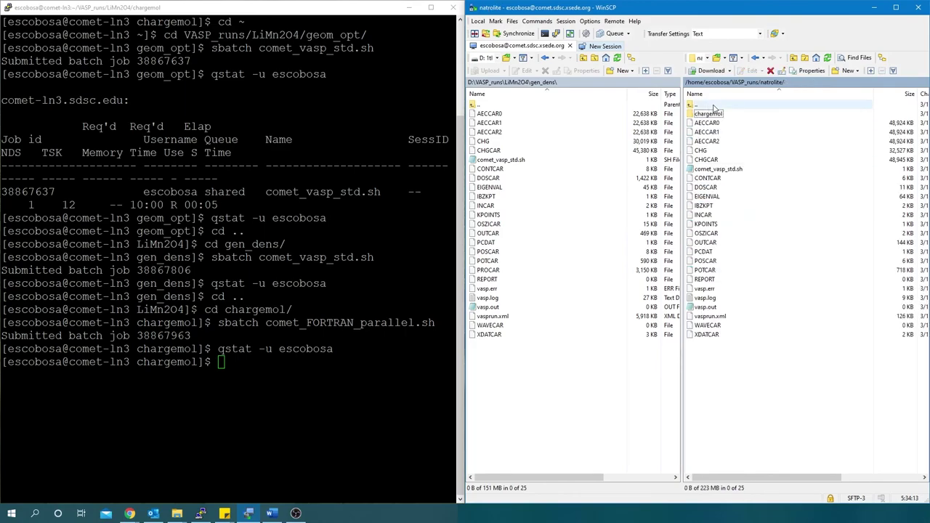
double_click(714, 107)
double_click(709, 114)
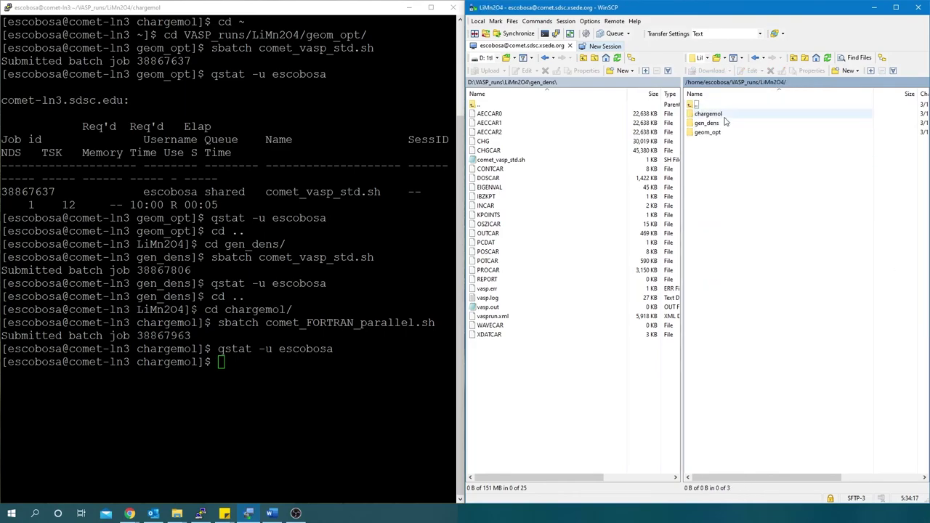
double_click(722, 116)
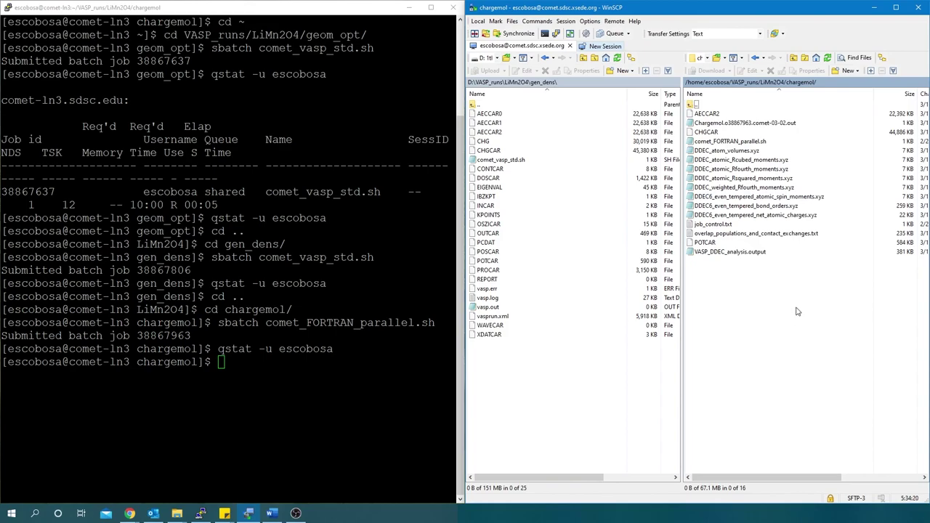